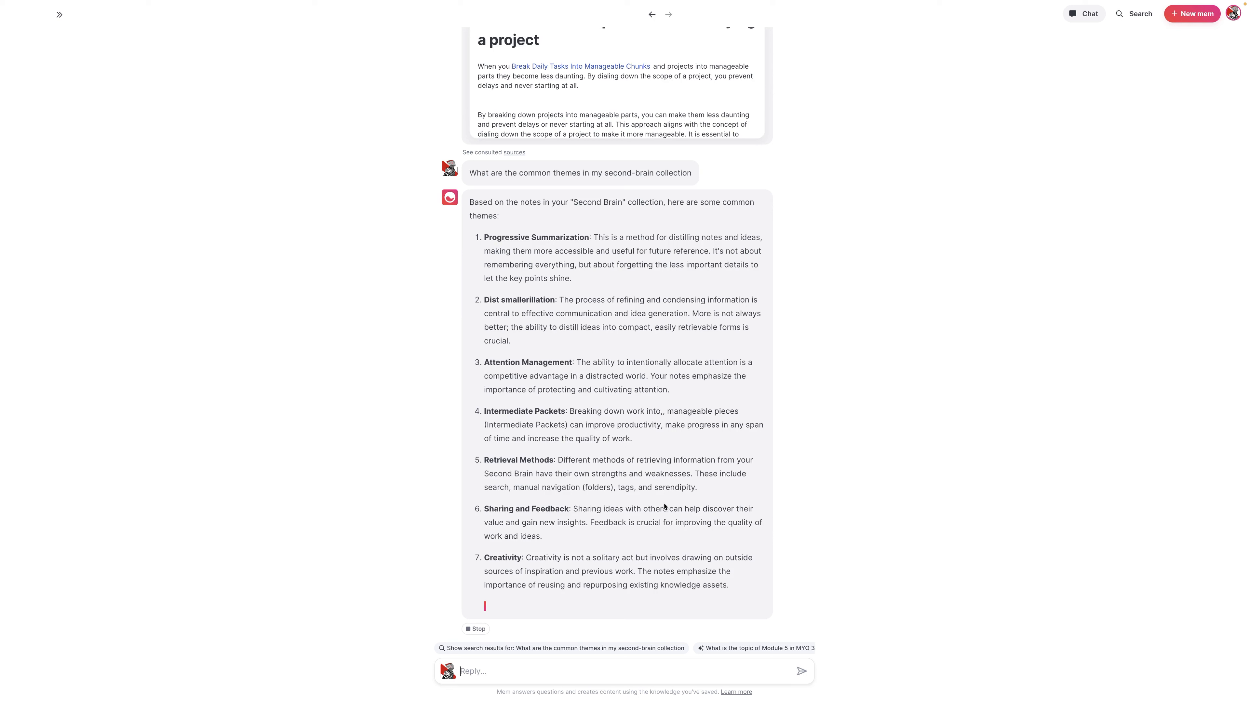
Step: Copy the seven themes from the chat answer into the tutorial note, below the Smart Write bullet under "2.Sufficient Mass- 500 + Mems"
left_click_drag(734, 586, 482, 245)
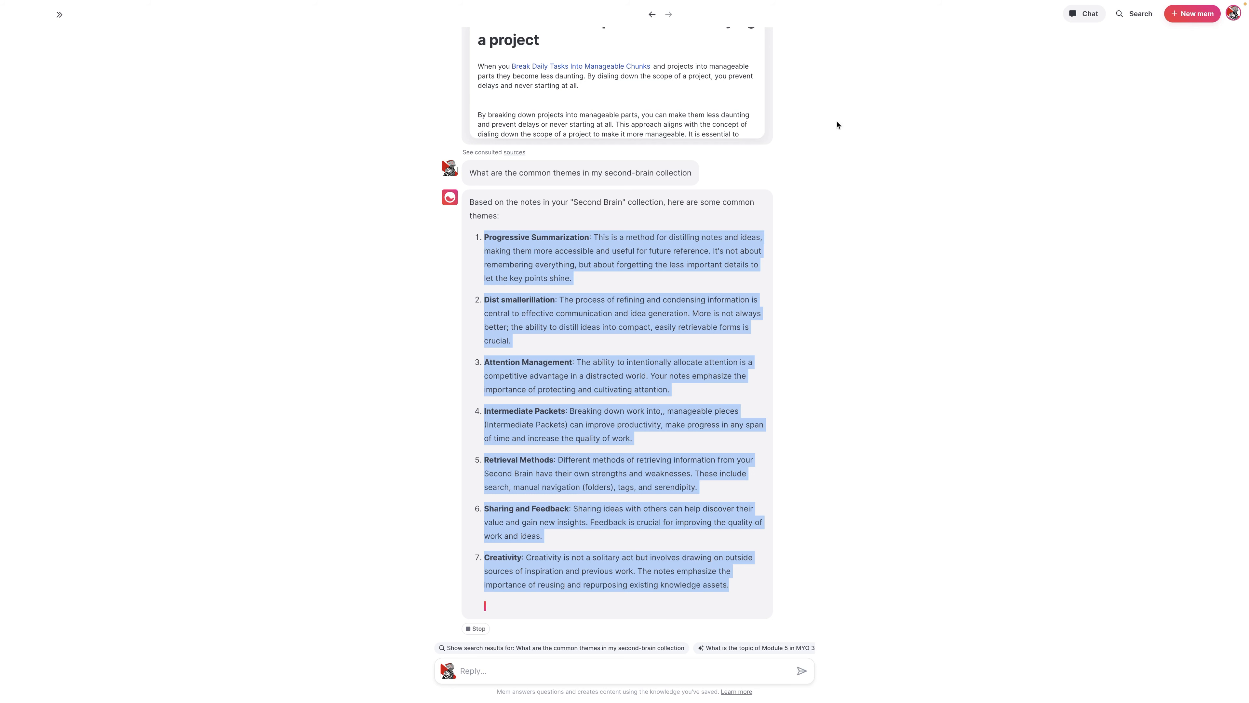
left_click(652, 14)
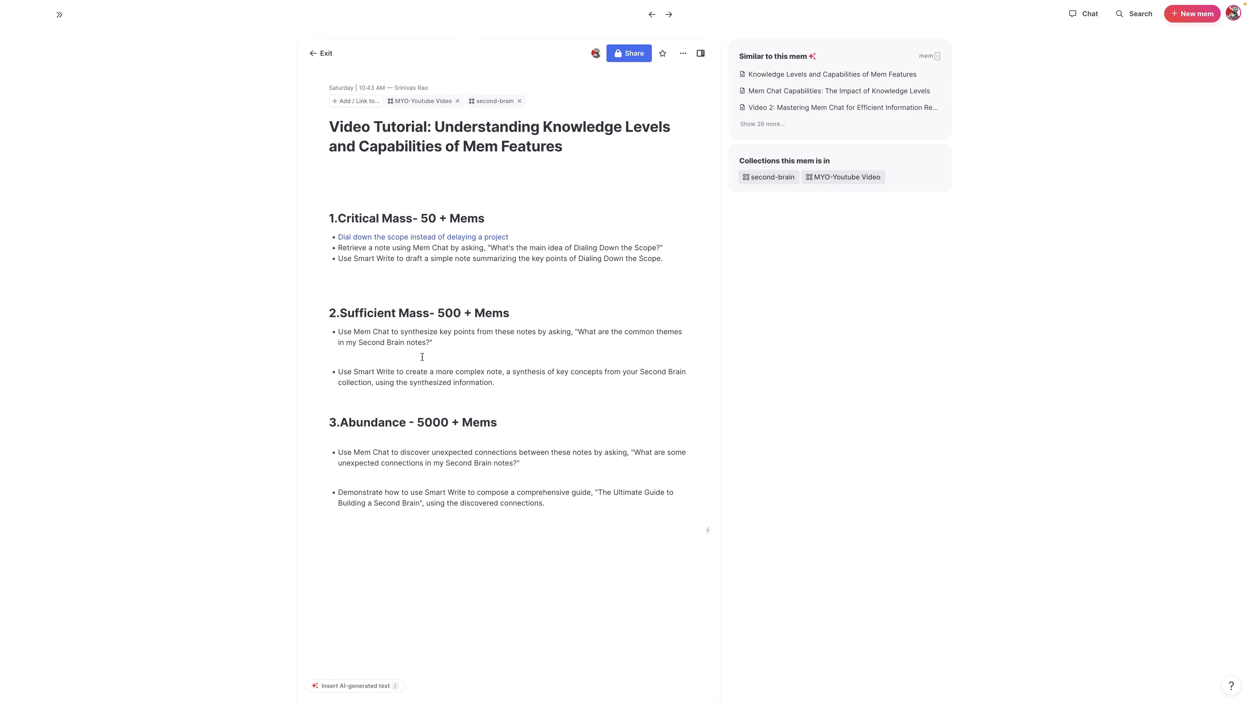
key("Return")
key("Return")
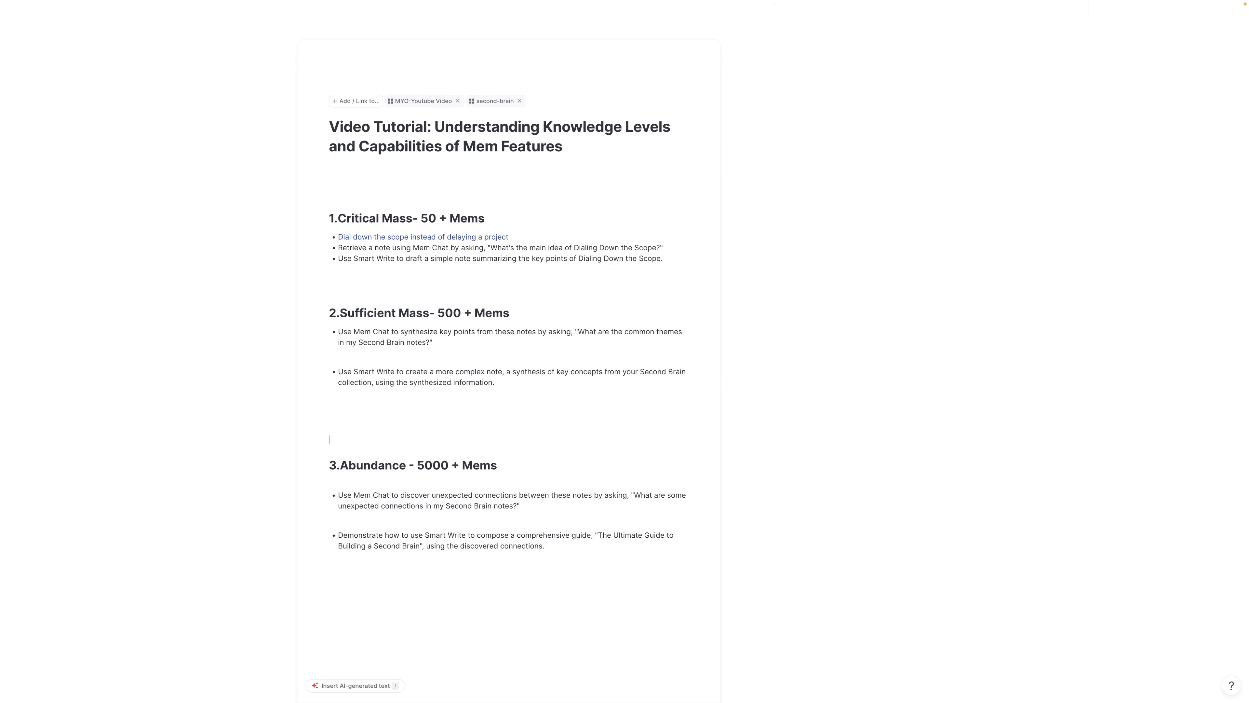
type("1. Progressive Summarization: This is a method for distilling notes and ideas, making them more accessible and useful for future reference. It's not about remembering everything, but about forgetting the less important details to let the key points shine. 2. Dist smallerillation: The process of refining and condensing information is central to effective communication and idea generation. More is not always better; the ability to distill ideas into compact, easily retrievable forms is crucial. 3. Attention Management: The ability to intentionally allocate attention is a competitive advantage in a distracted world. Your notes emphasize the importance of protecting and cultivating attention. 4. Intermediate Packets: Breaking down work into,, manageable pieces (Intermediate Packets) can improve productivity, make progress in any span of time and increase the quality of work. 5. Retrieval Methods: Different methods of retrieving information from your Second Brain have their own strengths and weaknesses. These include search, manual navigation (folders), tags, and serendipity. 6. Sharing and Feedback: Sharing ideas with others can help discover their value and gain new insights. Feedback is crucial for improving the quality of work and ideas. 7. Creativity: Creativity is not a solitary act but involves drawing on outside sources of inspiration and previous work. The notes emphasize the importance of reusing and repurposing existing knowledge assets.")
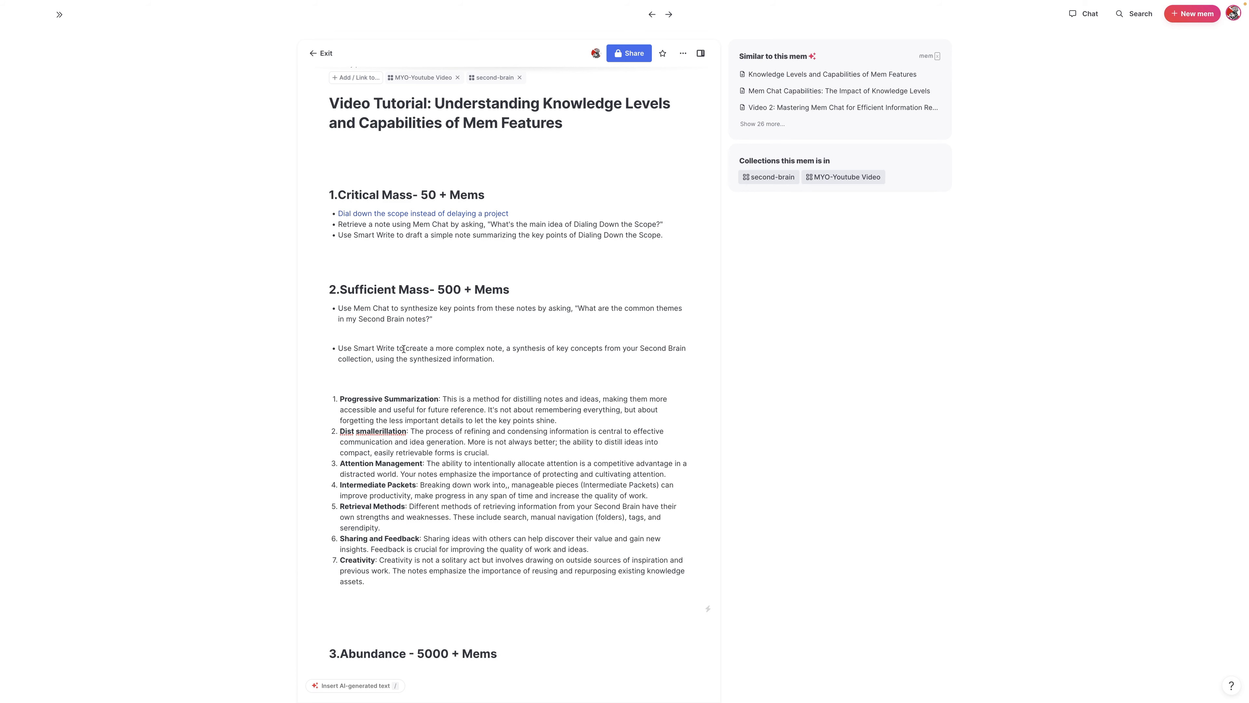
Step: Try a Smart Edit on the themes list, using the Smart Write bullet's cut text about creating a more complex note as the prompt
left_click_drag(403, 350, 541, 573)
key("BackSpace")
left_click(604, 591)
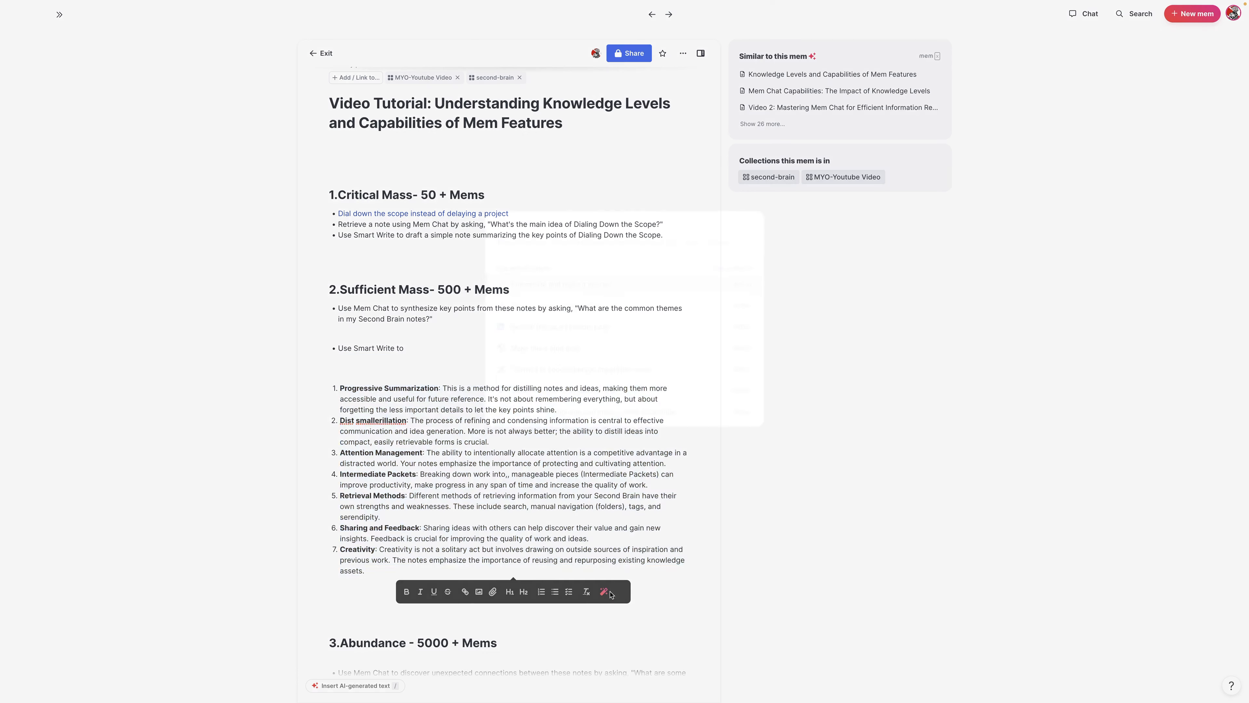
type("create a more complex note, a synthesis of key concepts from your Second Brain collection, using the synthesized information.")
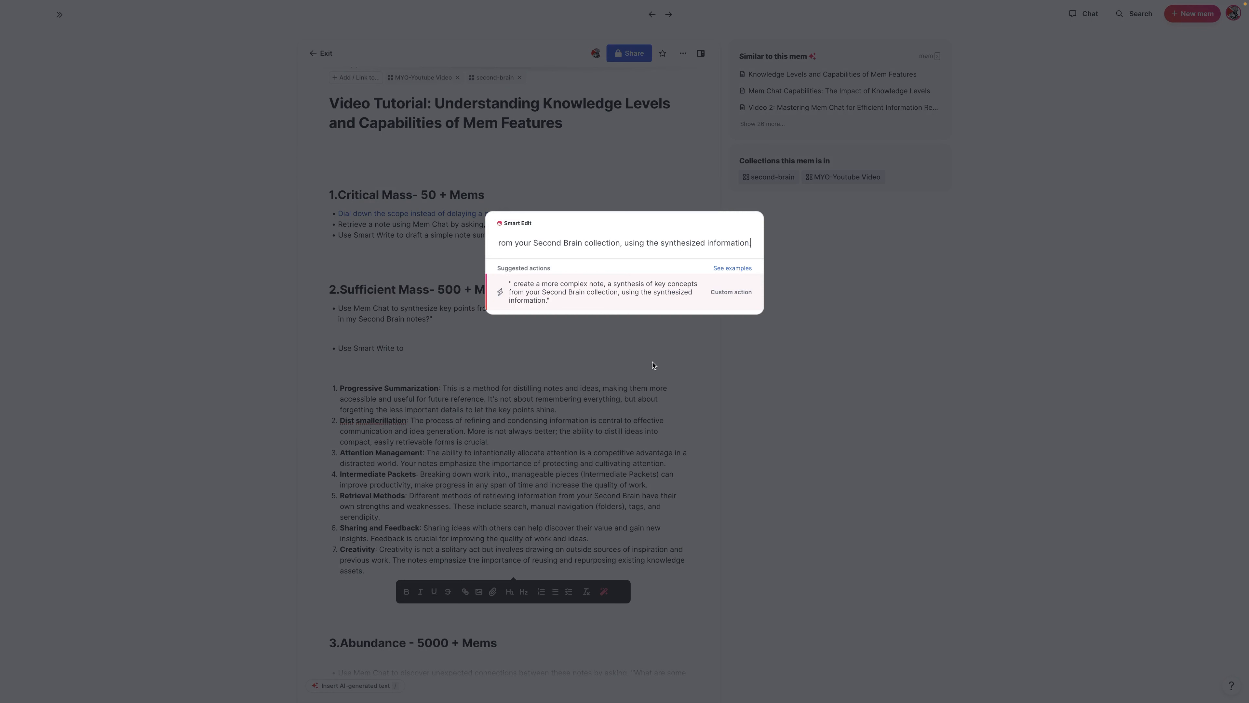
key("Return")
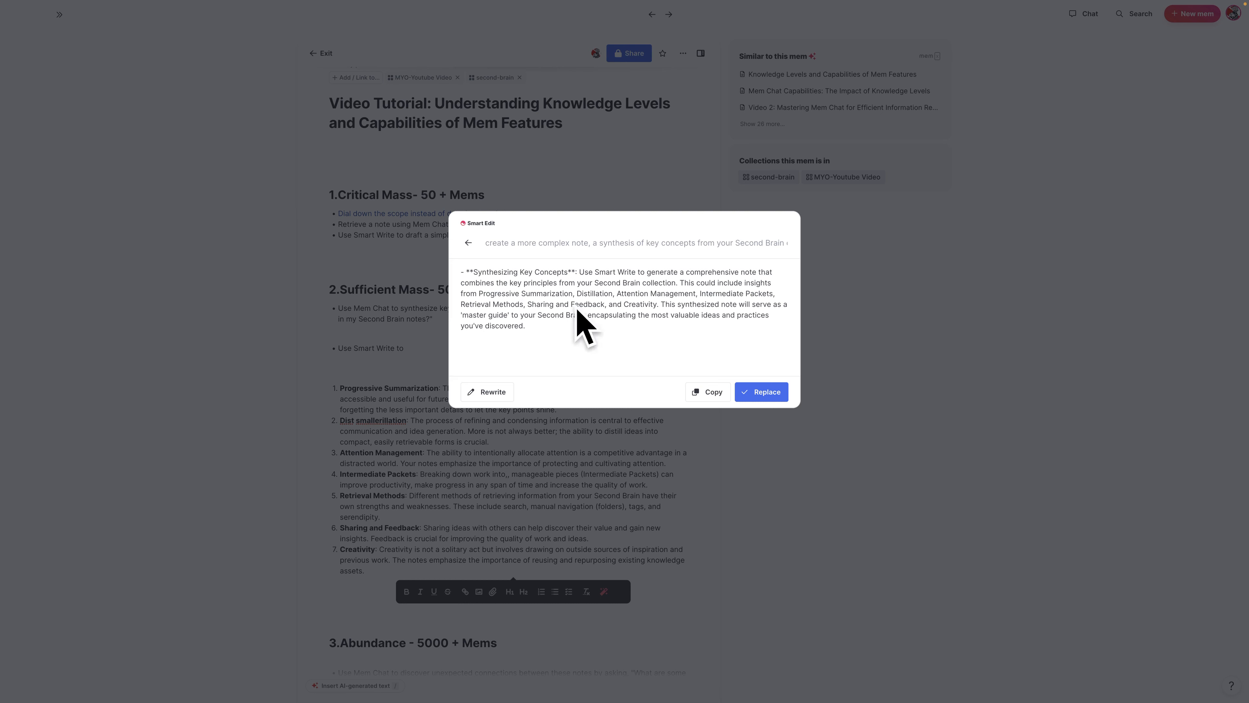
left_click(343, 355)
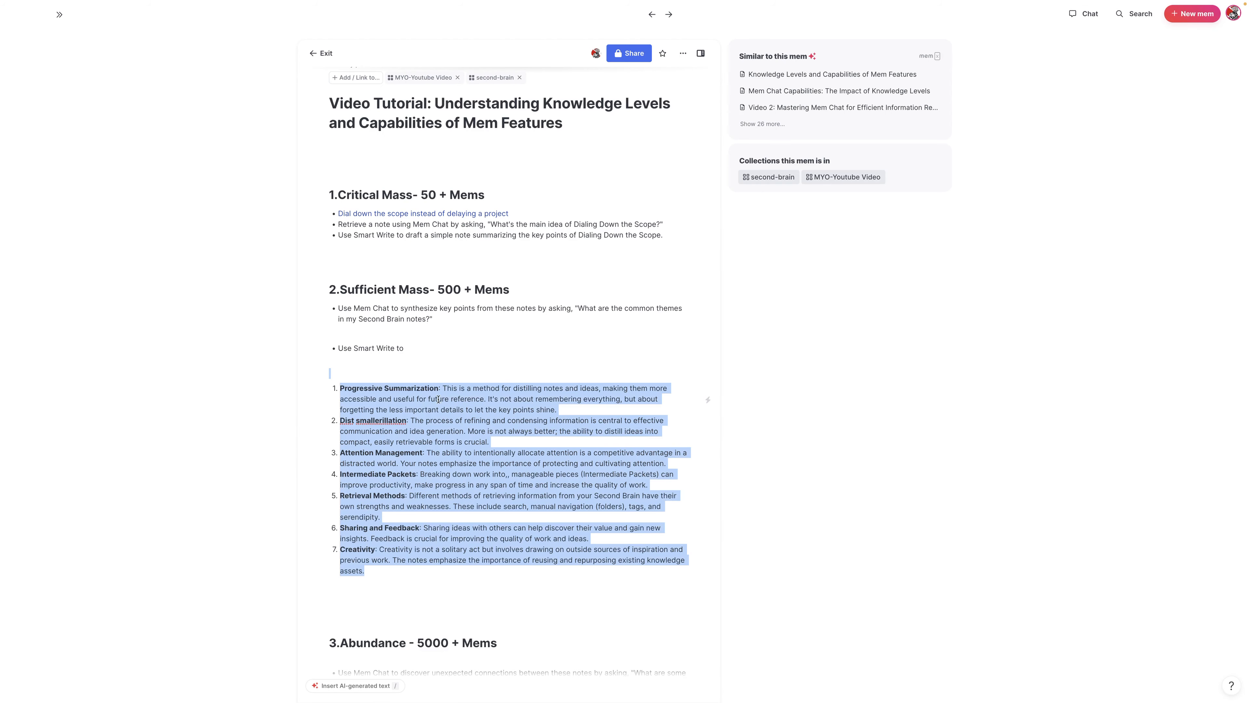
Step: Restore the cut text "create a more complex note, a synthesis of key concepts from your Second Brain collection, using the synthesized information." after "Use Smart Write to"
scroll(421, 226, "down", 3)
left_click(417, 223)
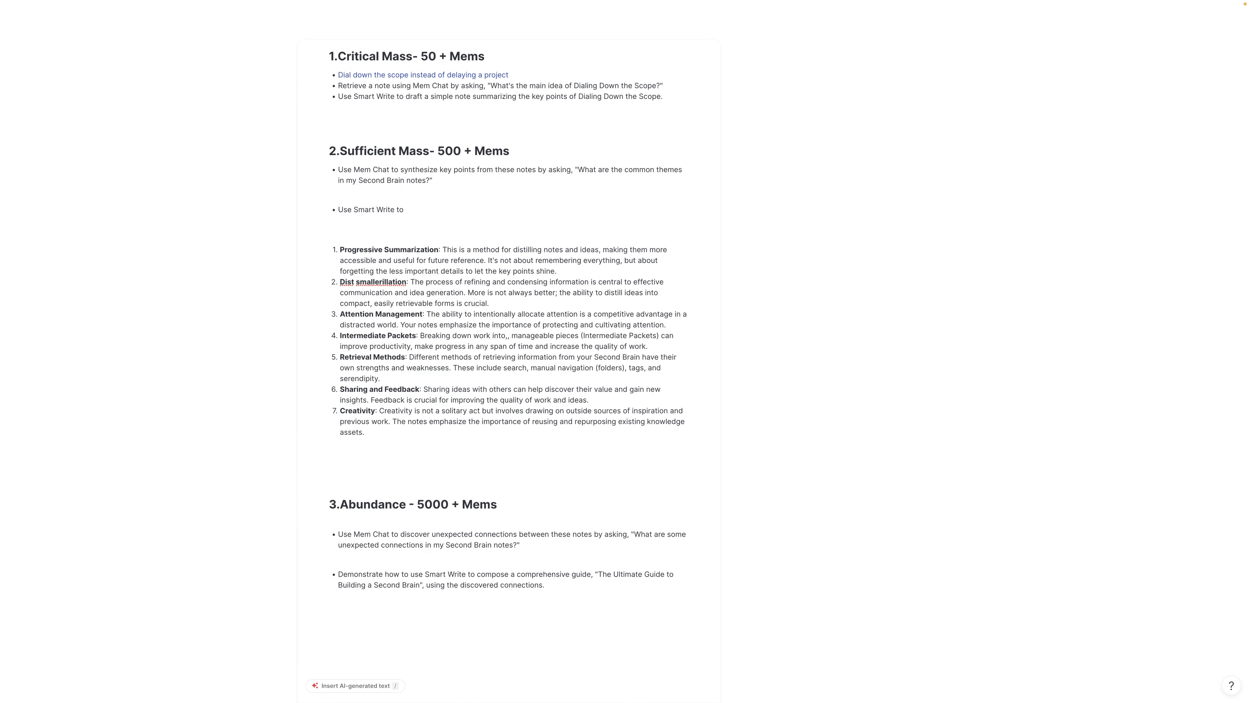
type("create a more complex note, a synthesis of key concepts from your Second Brain collection, using the synthesized information.")
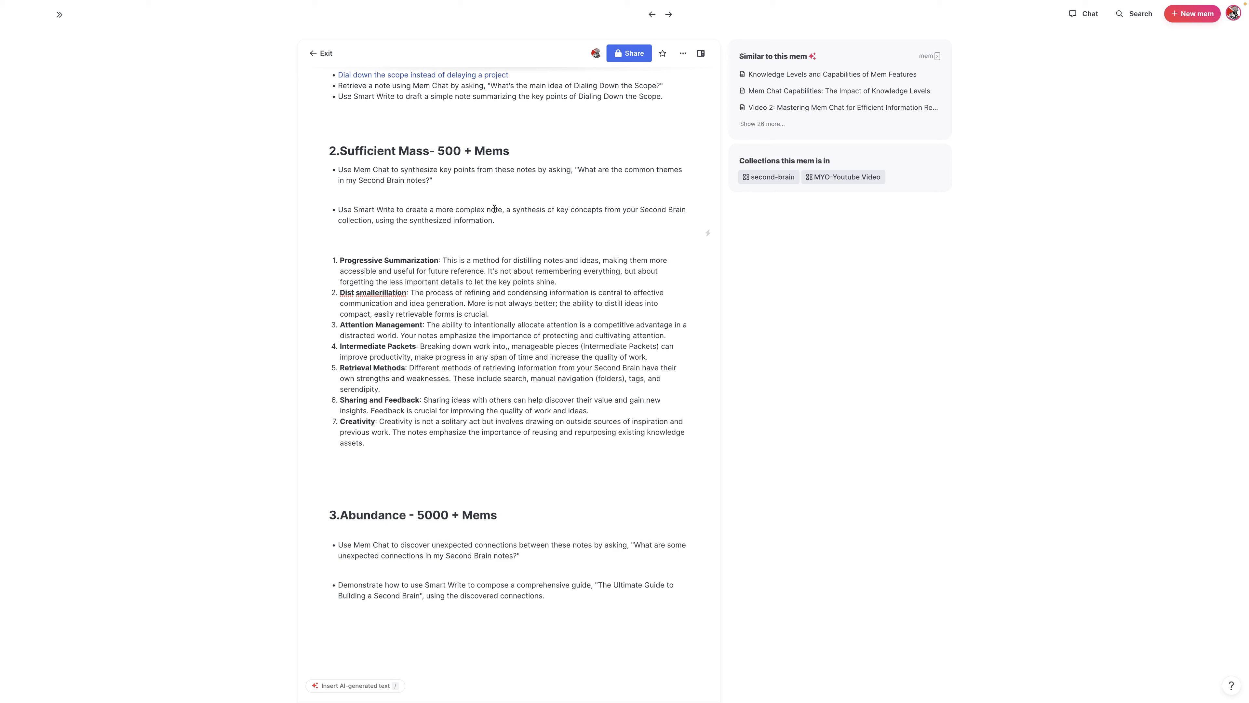
scroll(541, 233, "up", 1)
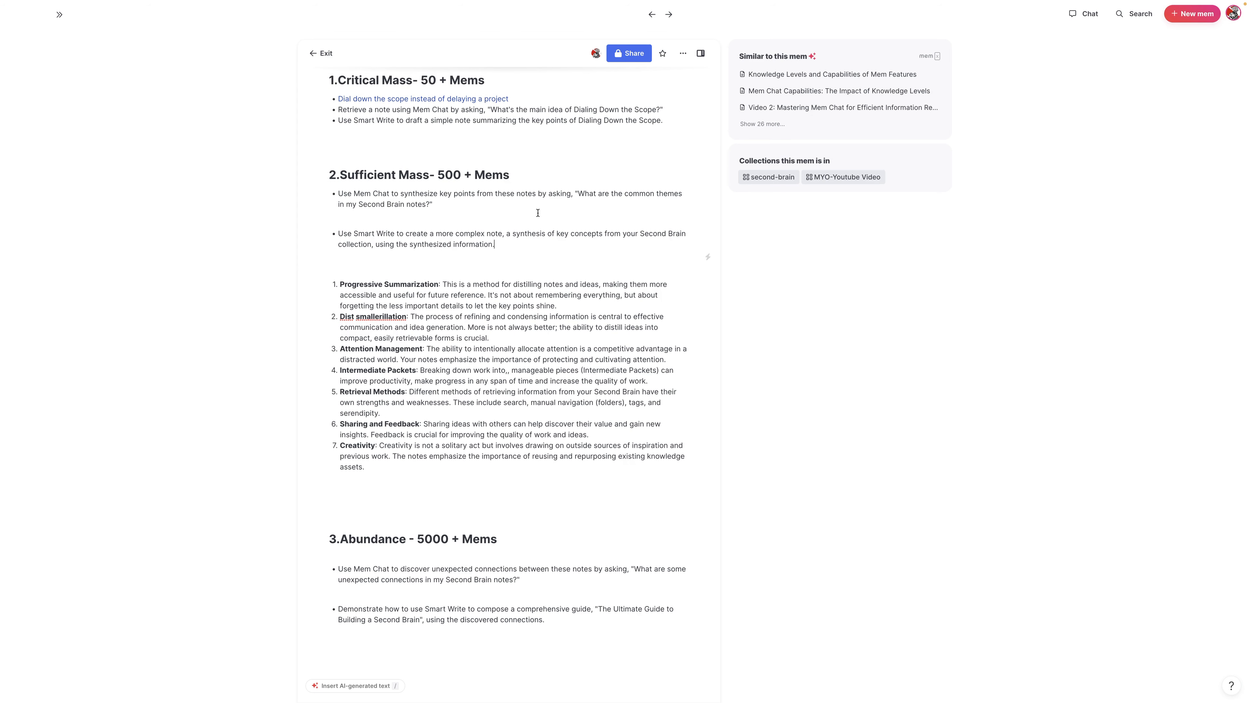
scroll(509, 245, "down", 1)
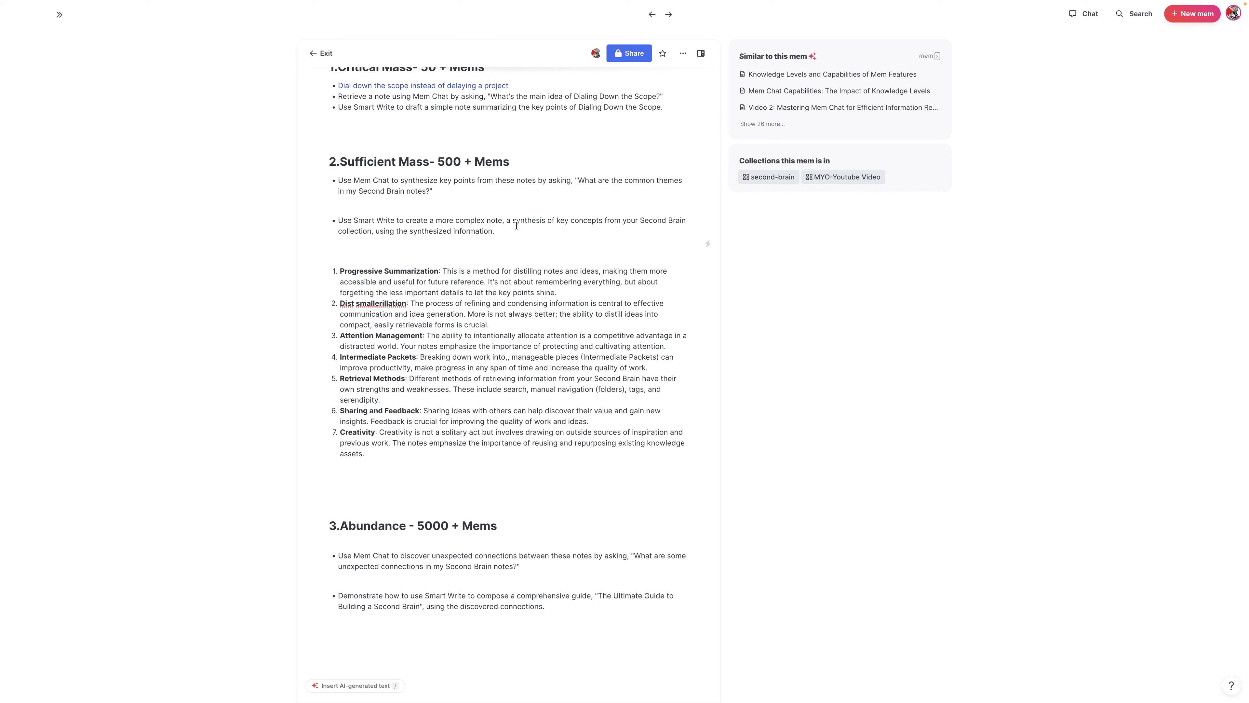
Step: Copy the numbered list of seven themes into a new mem
left_click_drag(436, 247, 483, 431)
key("super+c")
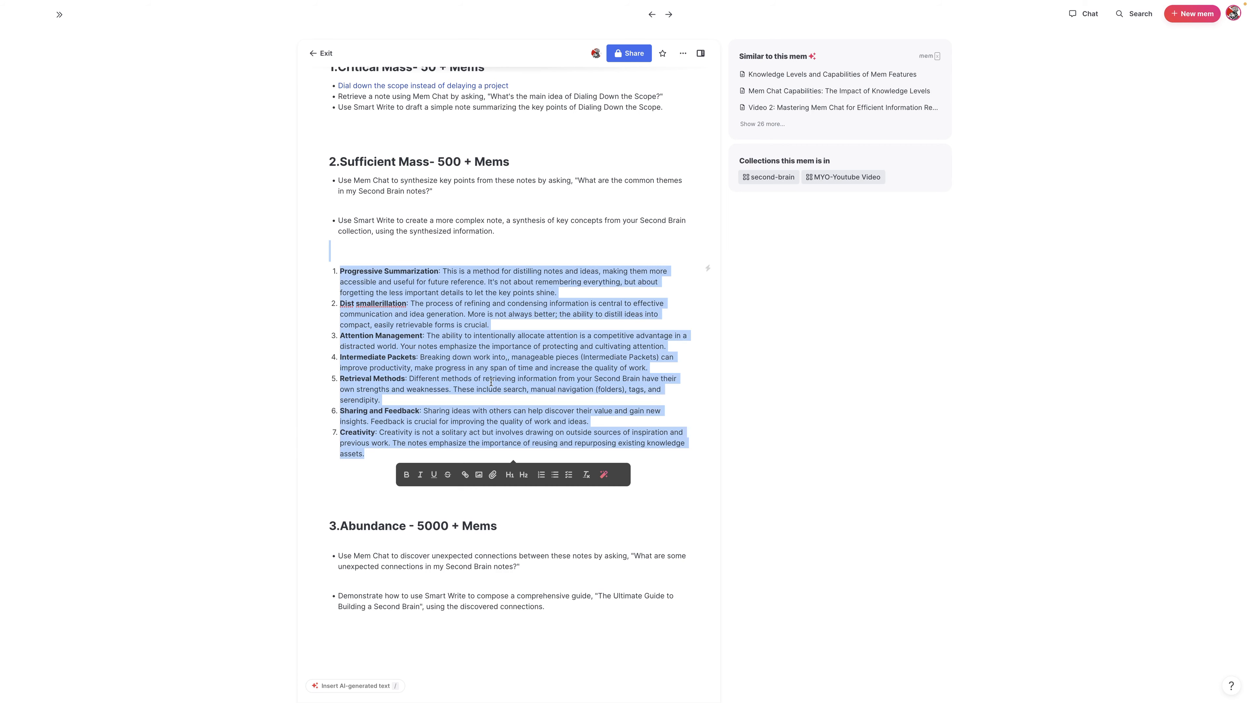
key("super+n")
type("\\\\\\")
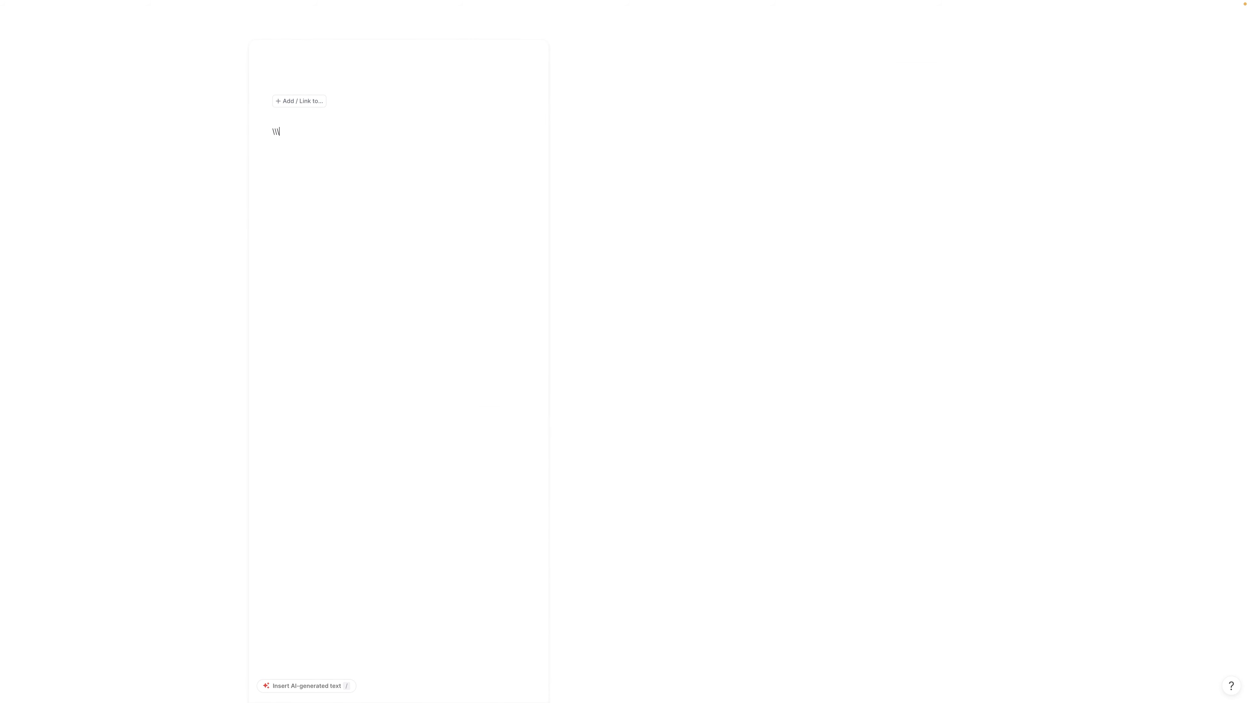
key("super+v")
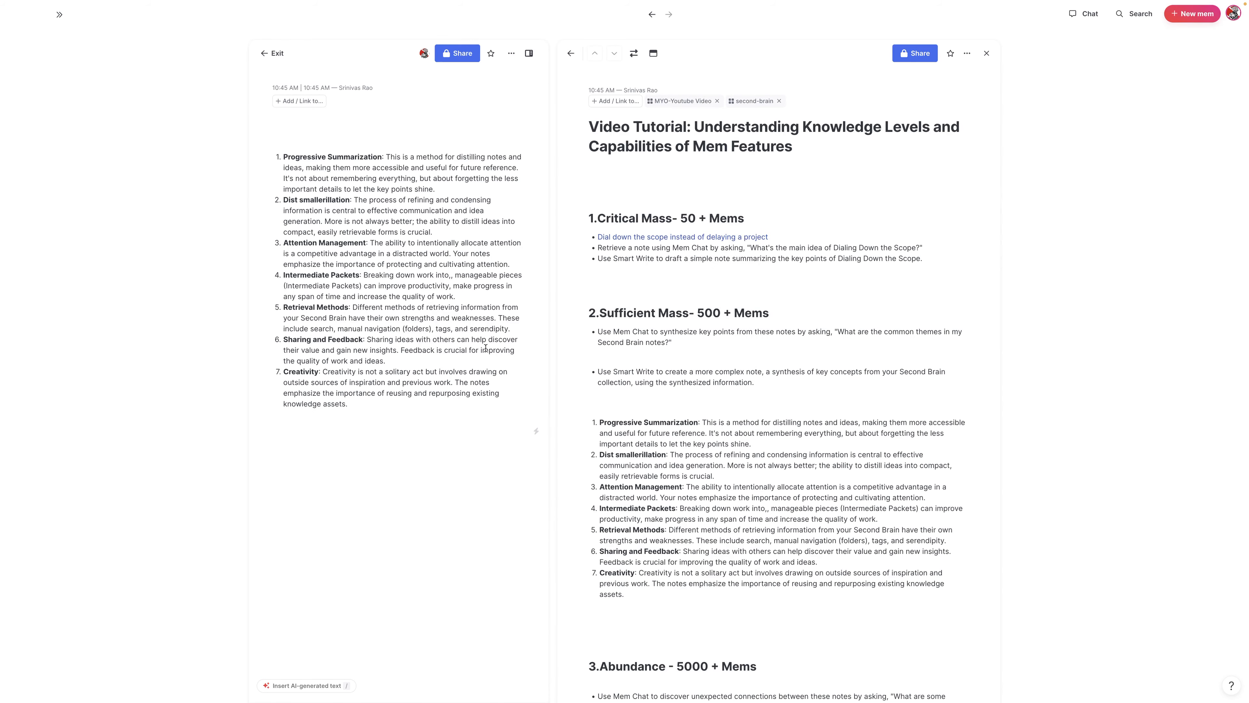
Step: Run Smart Edit on the new mem's whole list with the prompt "turn this into an outline for a blog about building a second brain in mem"
left_click_drag(273, 142, 297, 134)
left_click(428, 429)
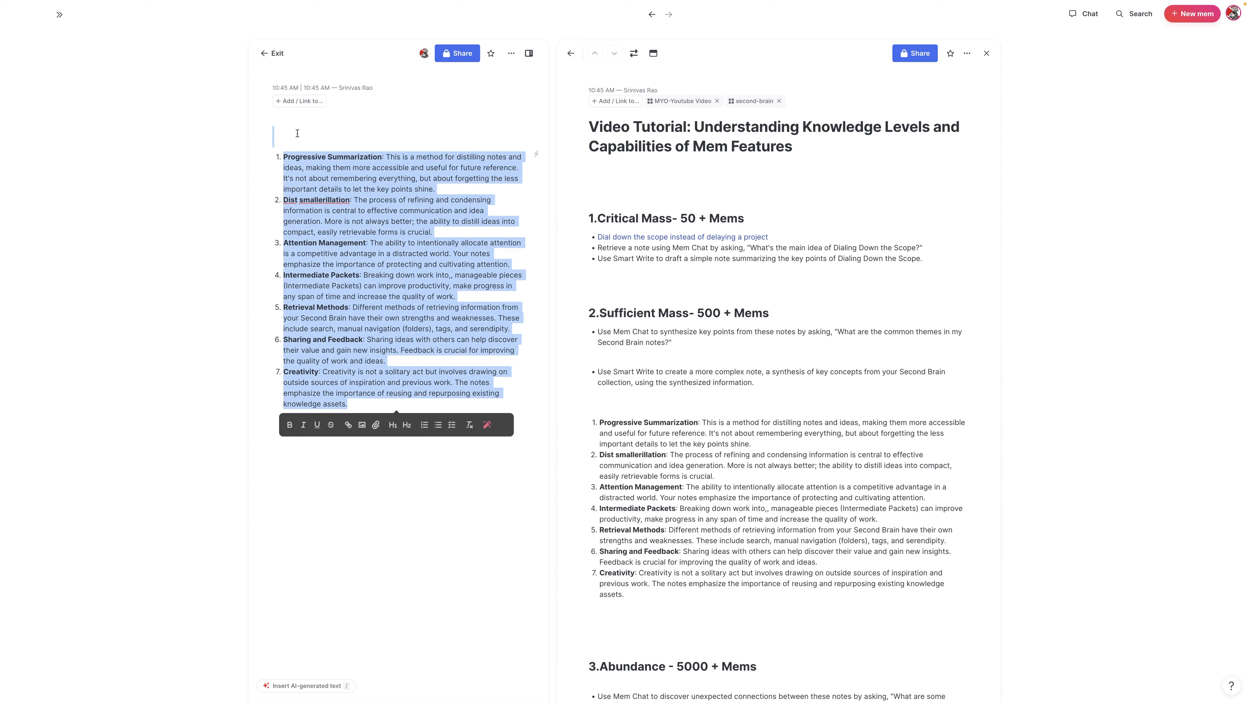
left_click(486, 424)
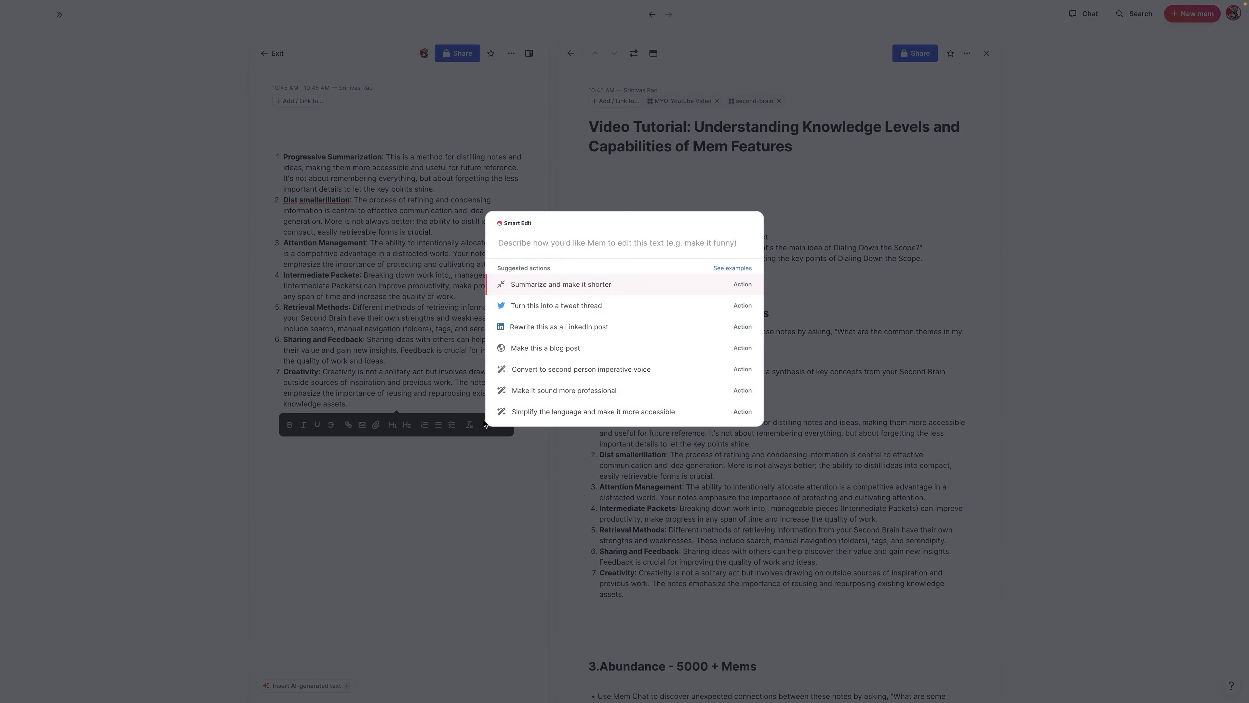
type("turn ")
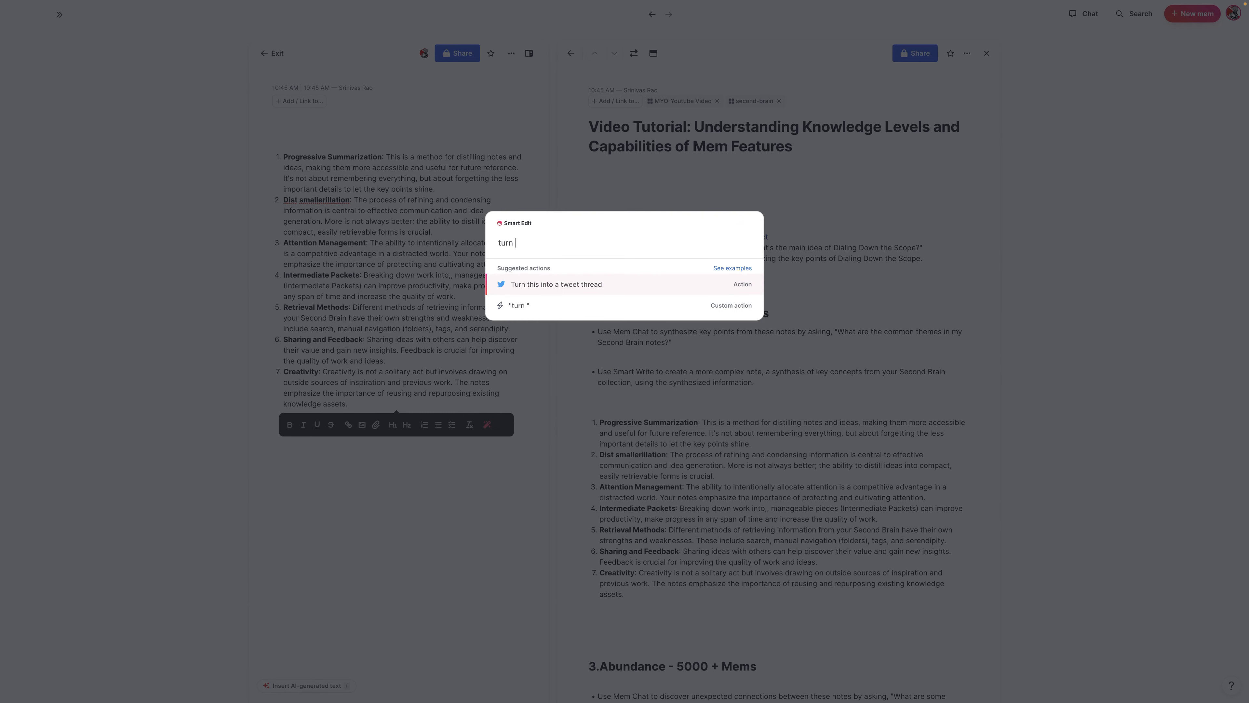
type("this into an ou")
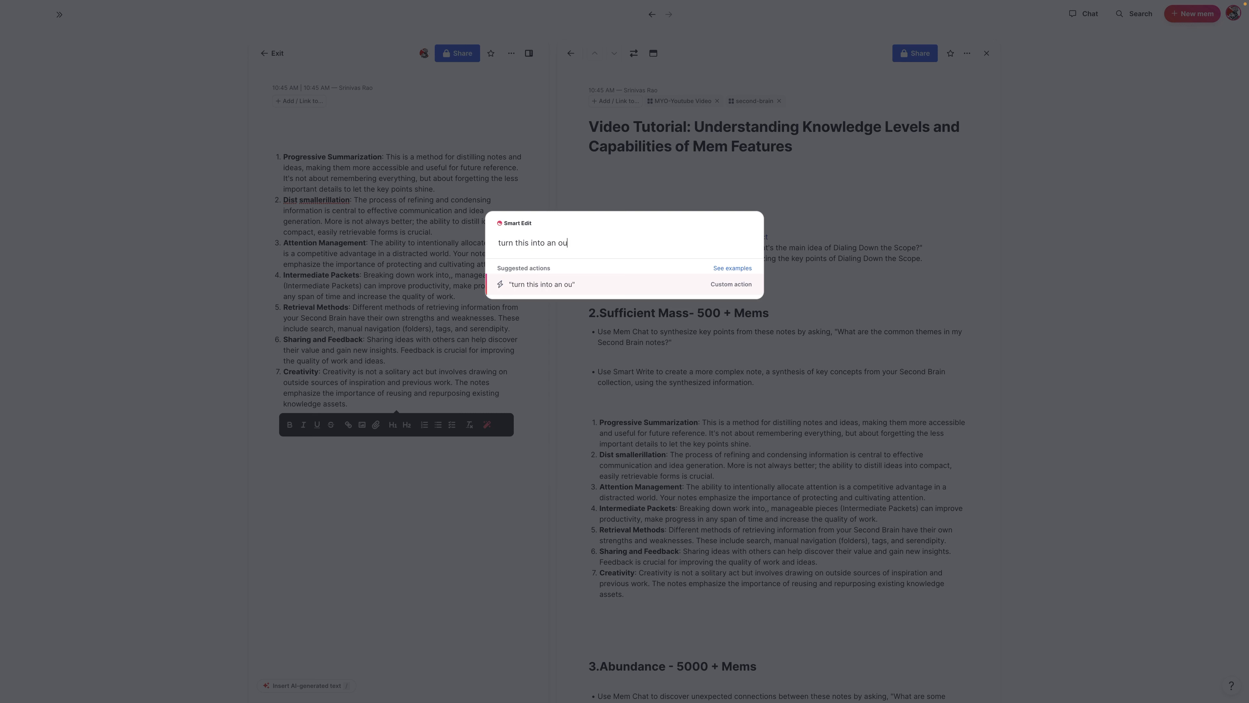
type("tline for a blog about building a")
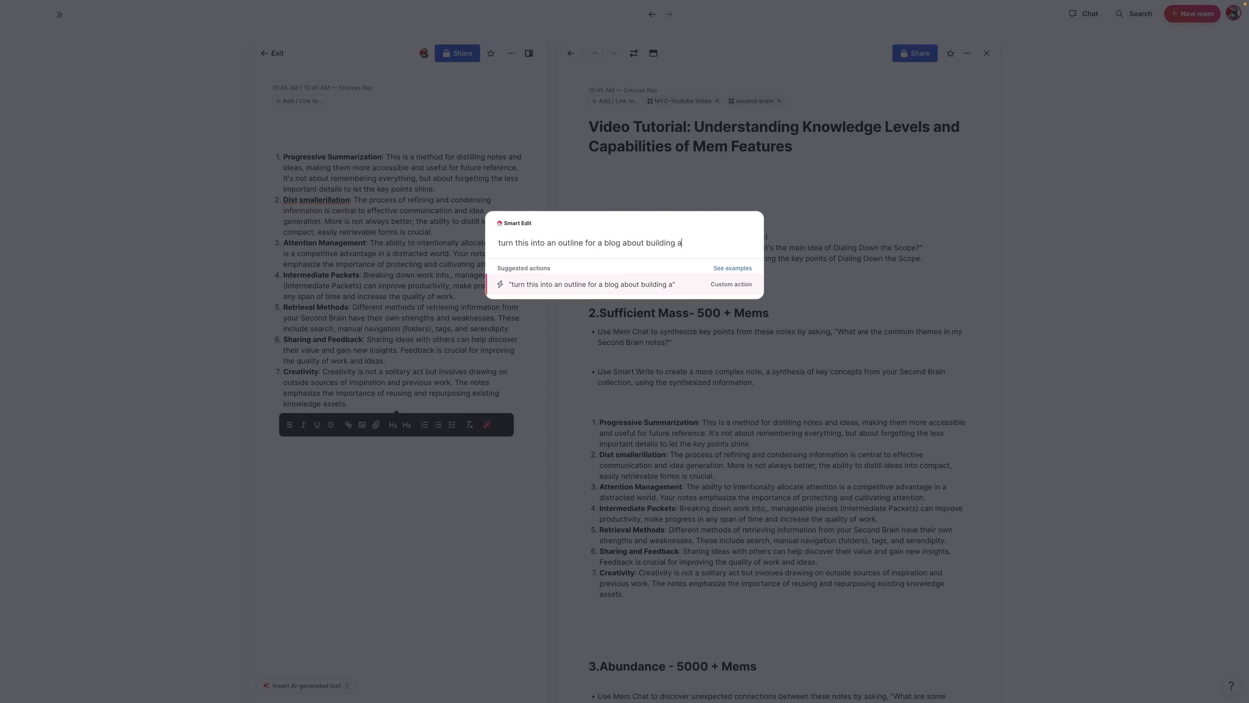
type(" second brain in")
key("Return")
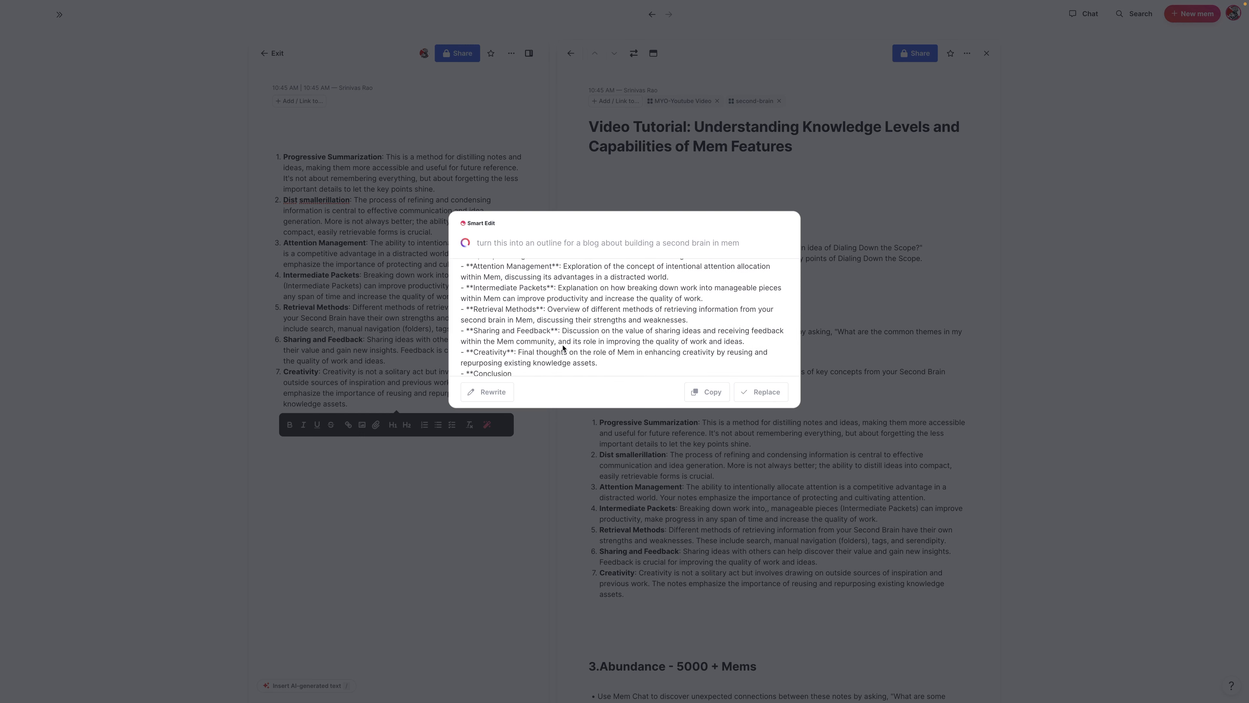
Step: Replace the list with the generated blog outline and delete its Conclusion paragraph
left_click(707, 392)
left_click(761, 391)
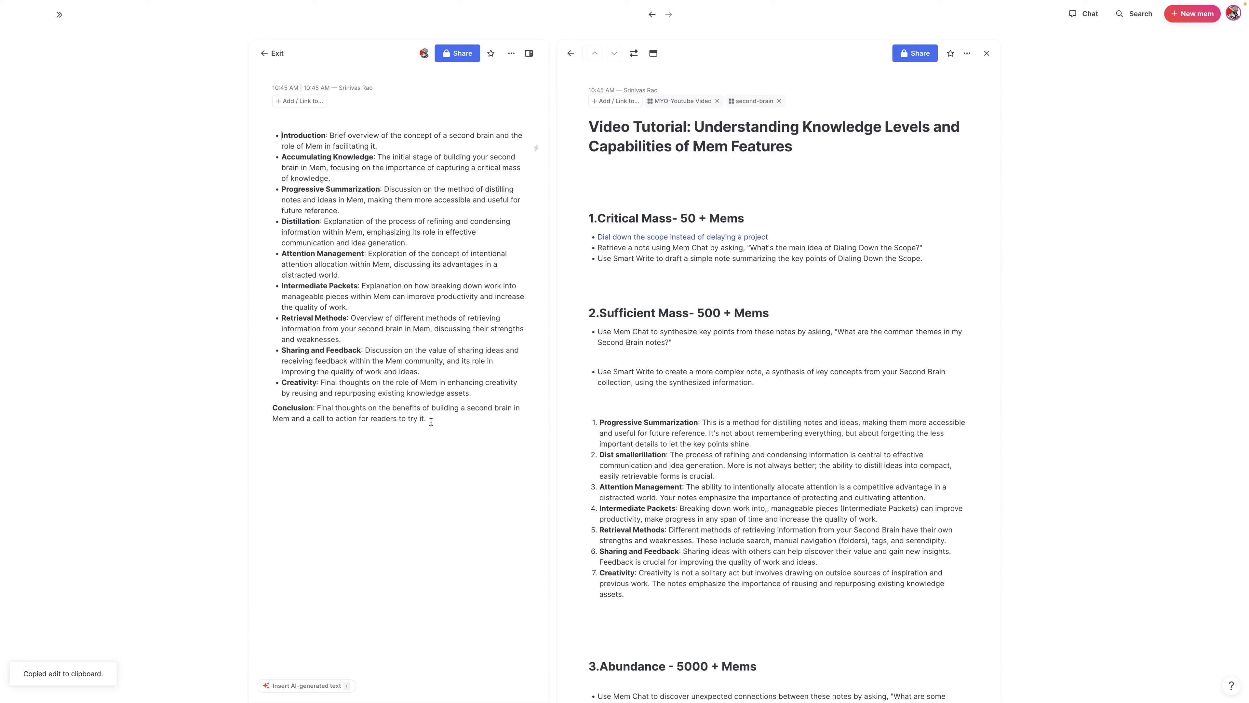
left_click_drag(431, 422, 233, 406)
key("BackSpace")
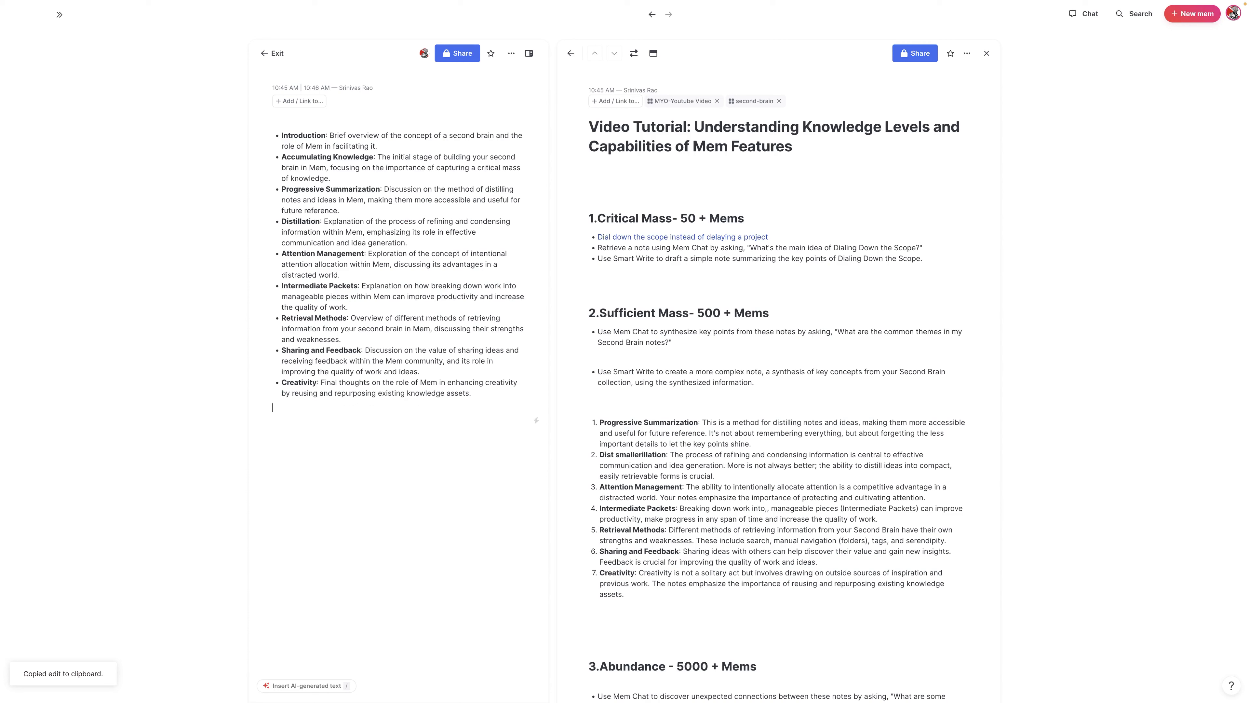
Step: Run Smart Edit on all outline bullets with the prompt "make each bullet a header and add bullets under for topics to cover"
left_click_drag(473, 394, 274, 134)
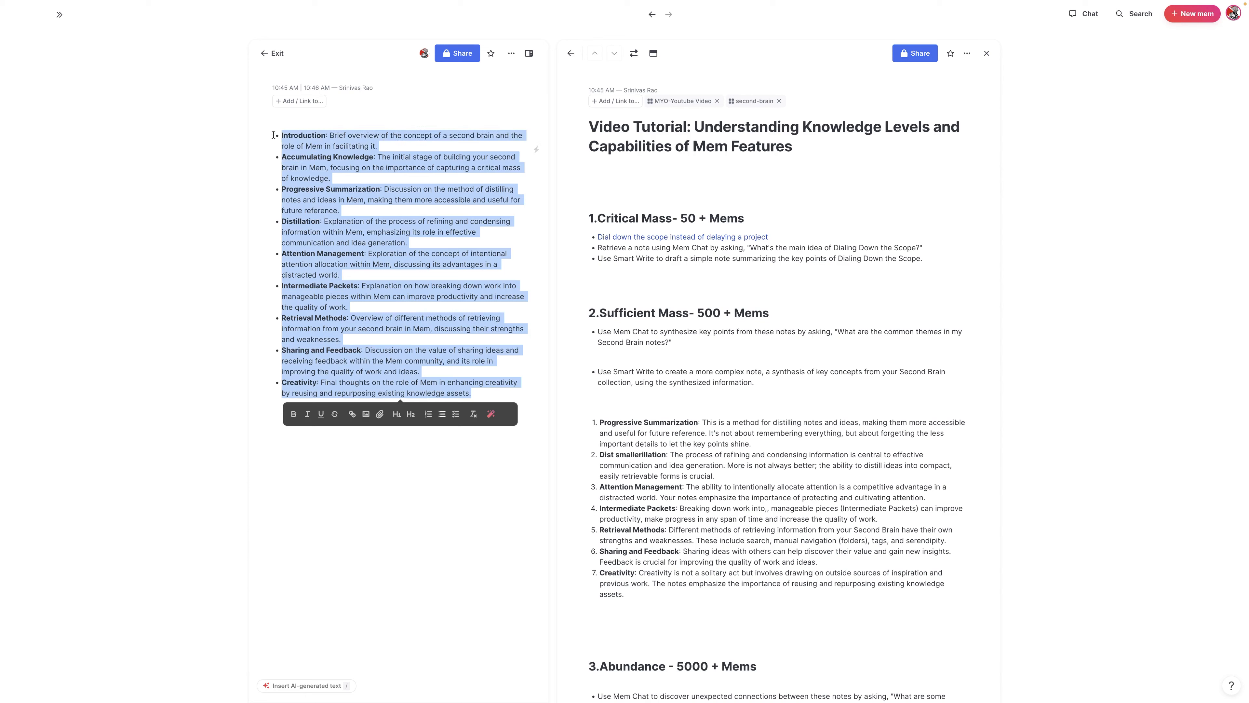
left_click(494, 414)
type("make e")
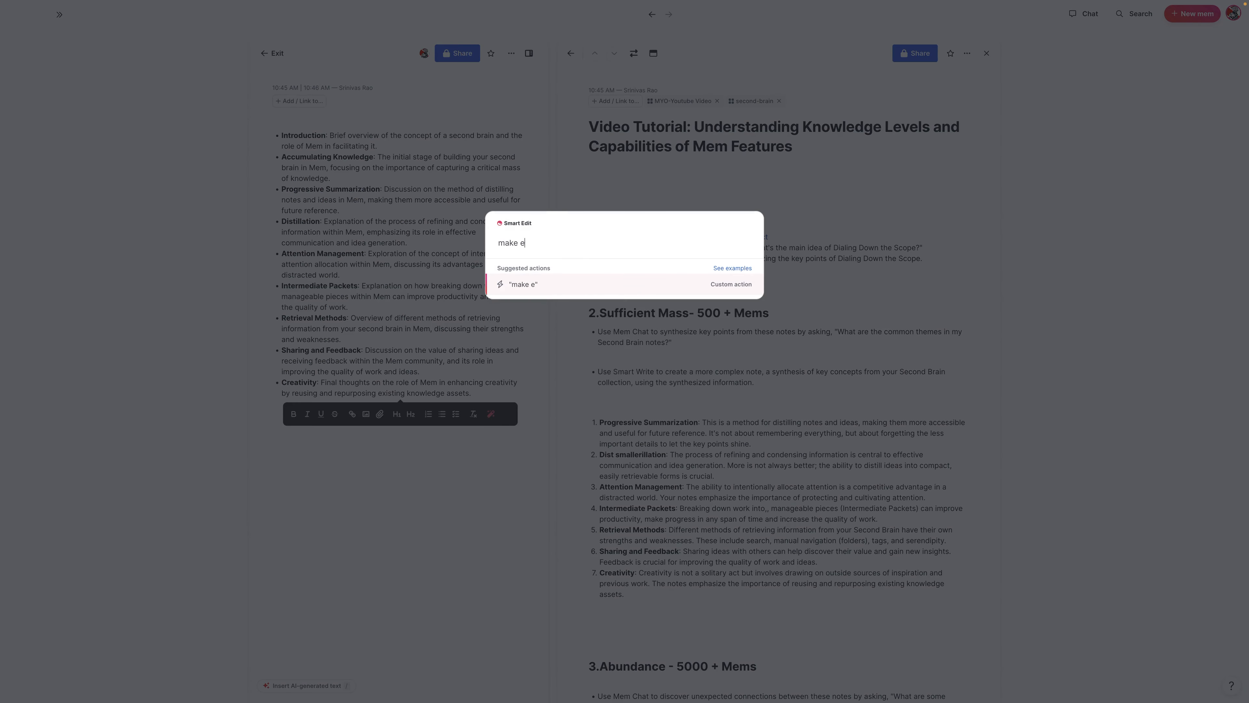
type("ach bullet a heder and add bullets ")
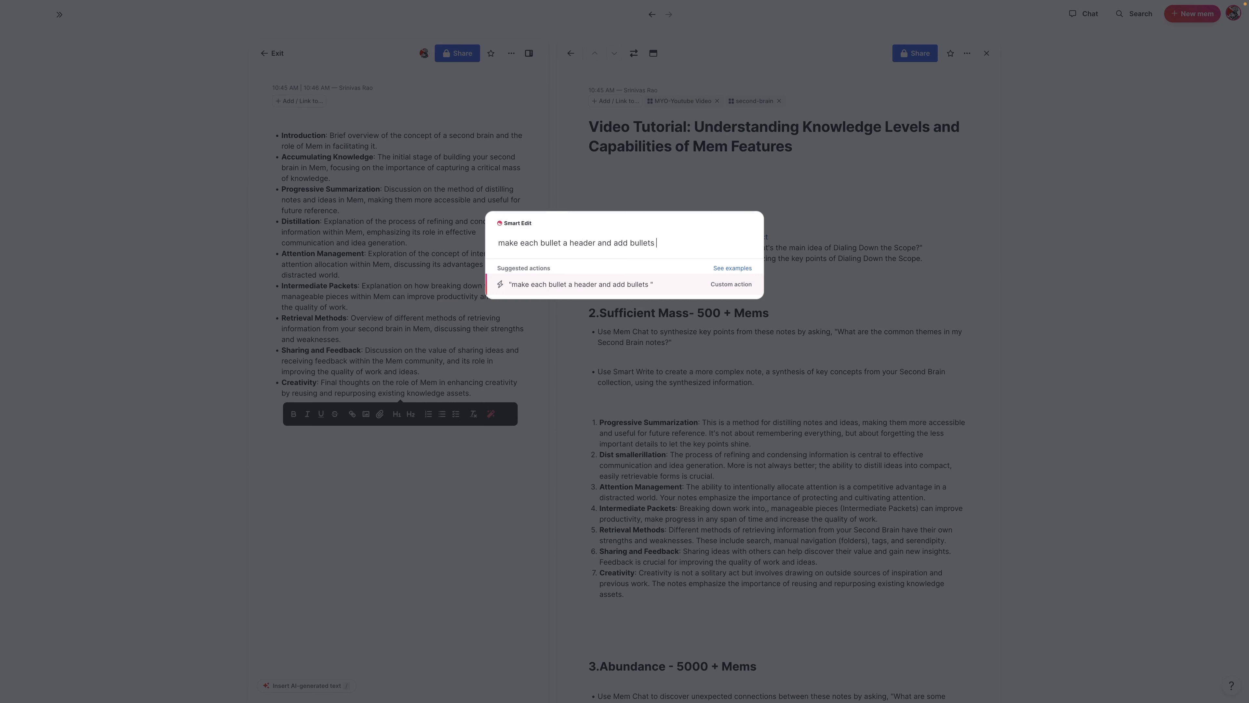
type("under for topics to cover")
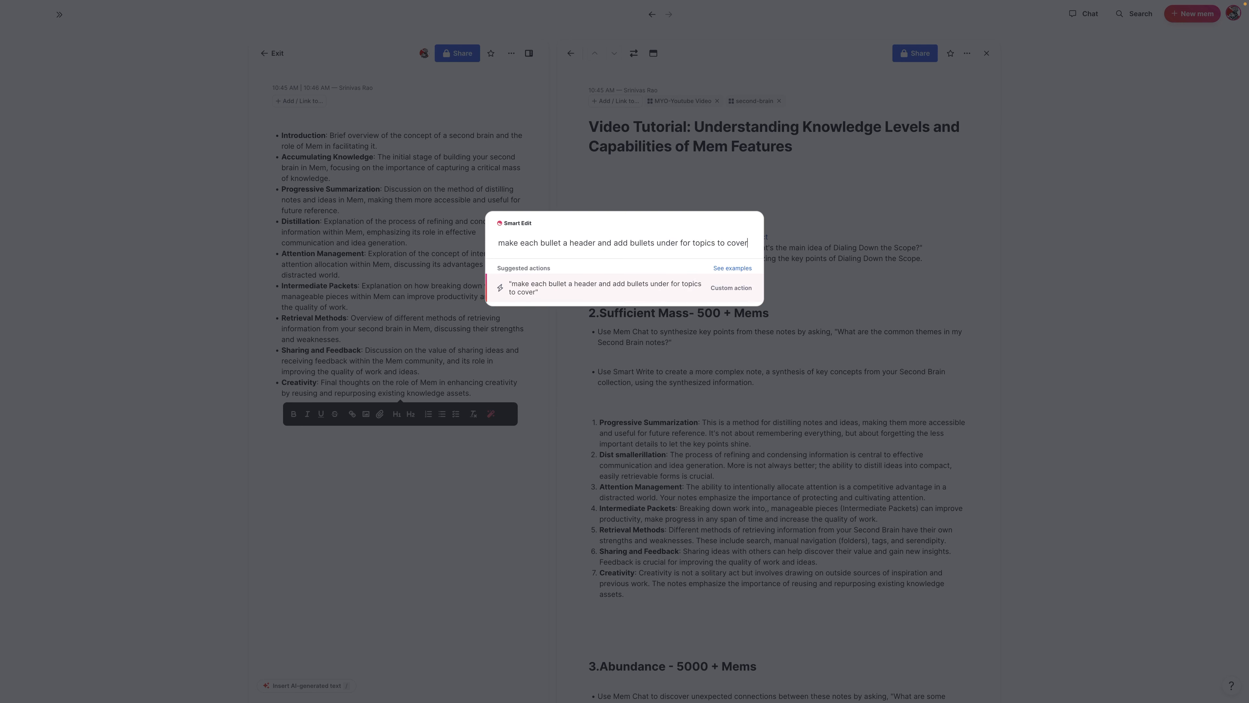
key("Return")
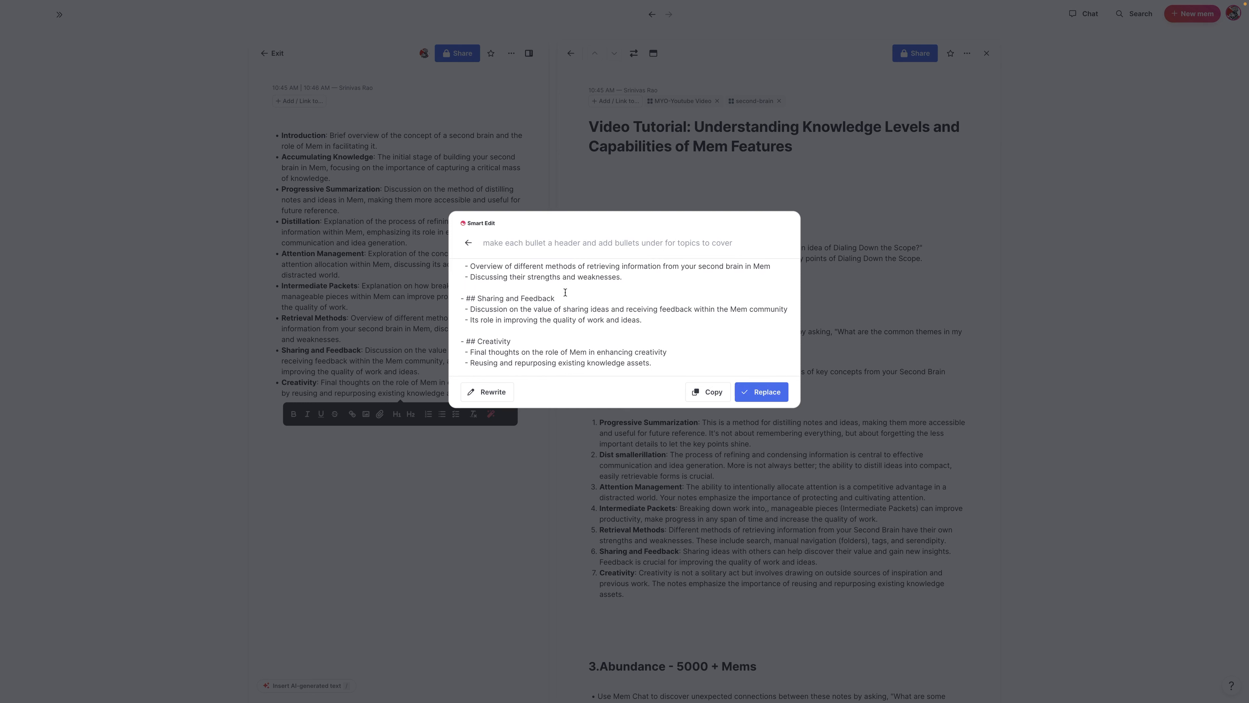
Step: Try replacing the outline with the generated header version, check the note, and undo the replacement
left_click(699, 392)
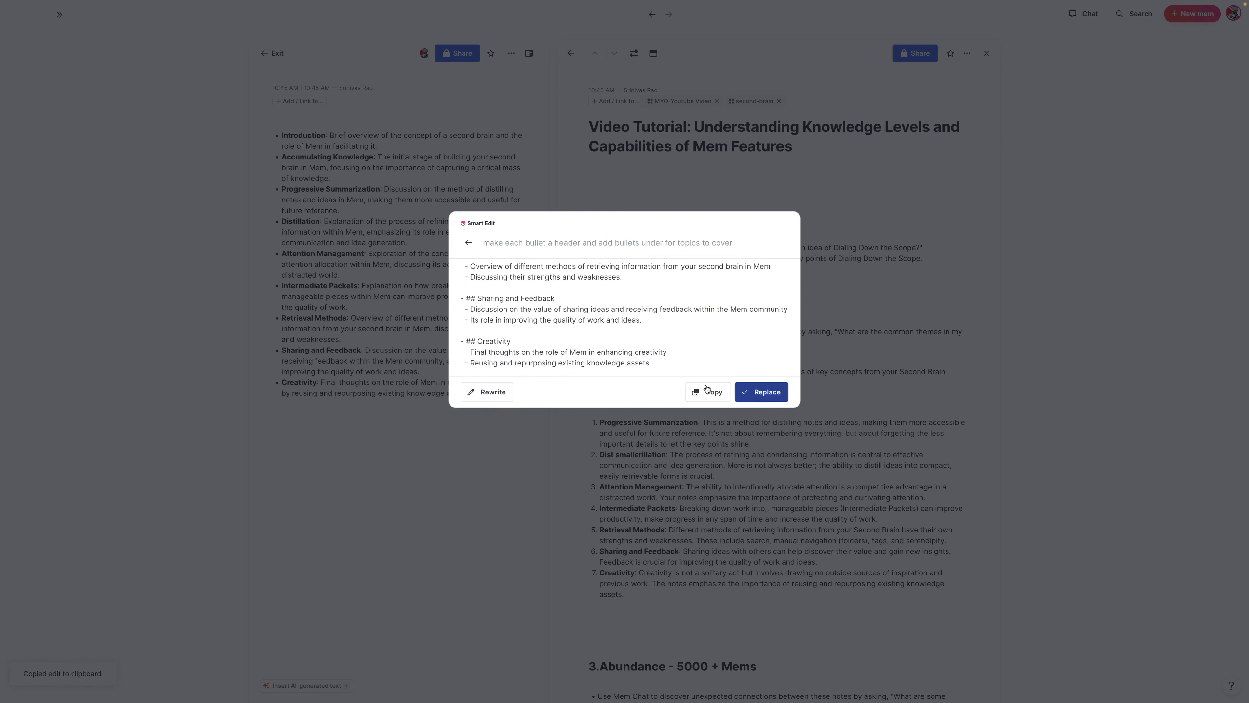
left_click(761, 392)
scroll(279, 149, "up", 1)
scroll(279, 150, "down", 1)
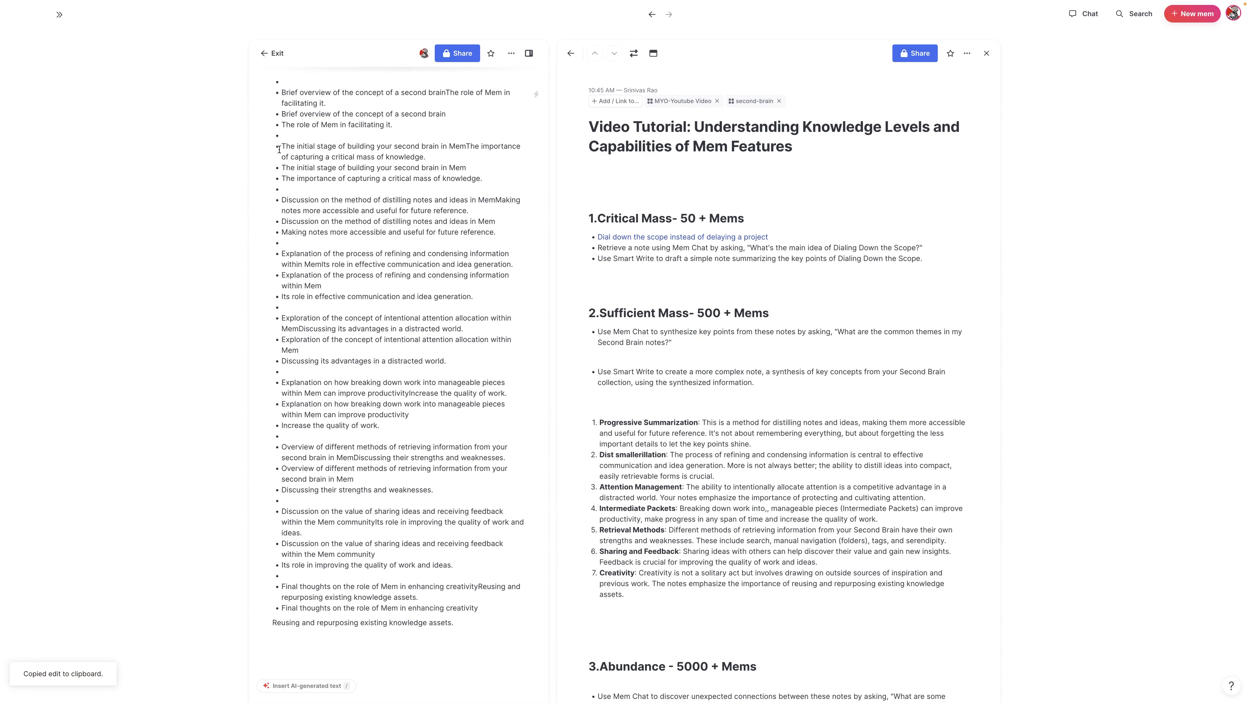
scroll(280, 150, "up", 2)
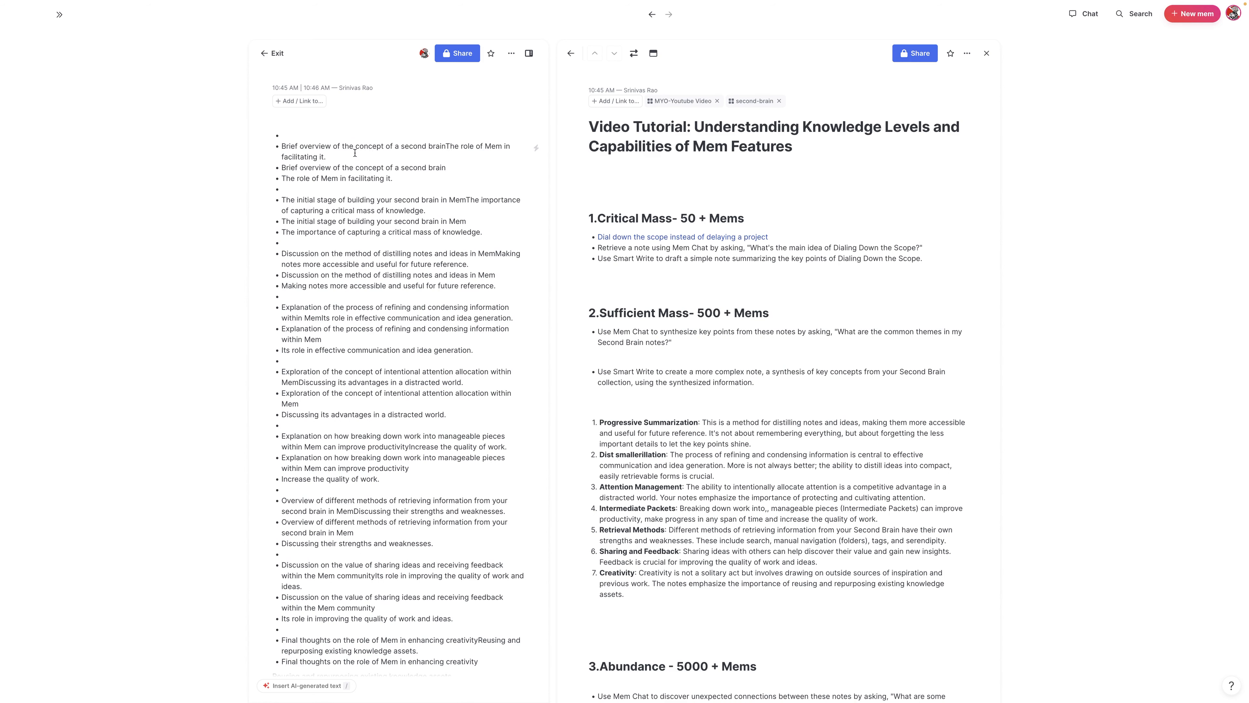
key("super+z")
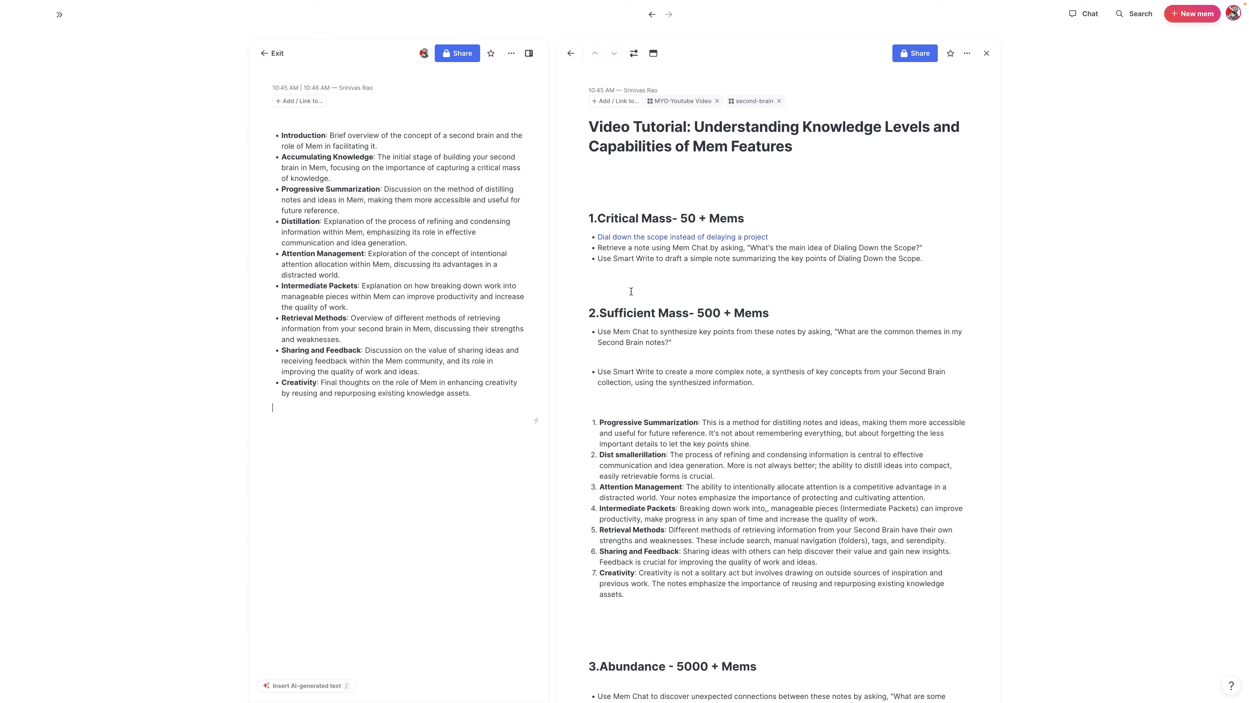
Step: Swap the two open notes and close the outline, leaving the video tutorial note open at its Sufficient Mass section
left_click(633, 53)
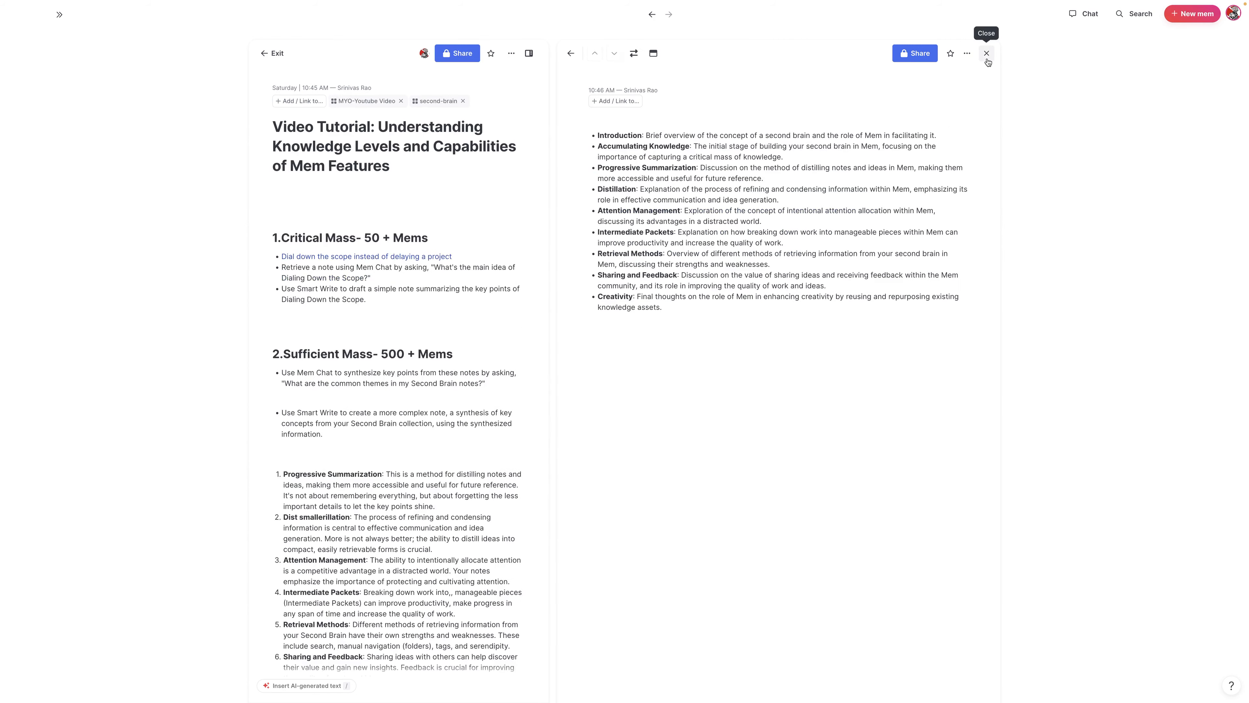
left_click(986, 53)
scroll(541, 295, "down", 3)
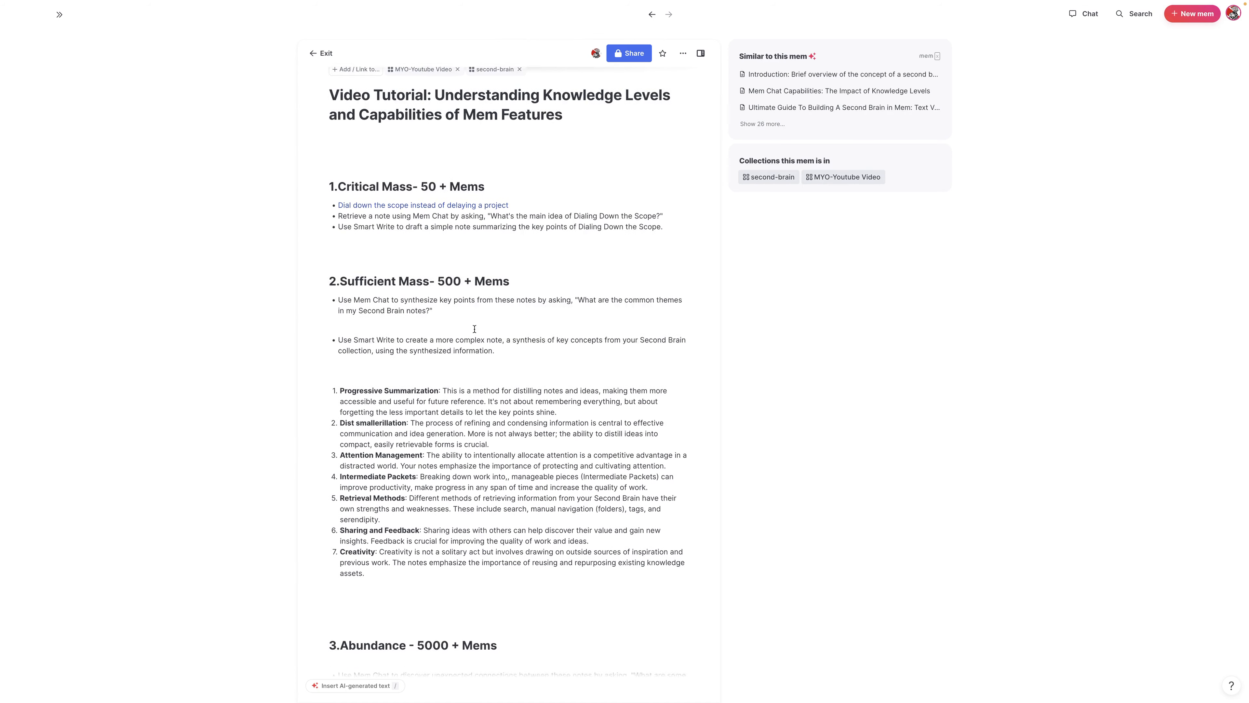
scroll(475, 329, "up", 1)
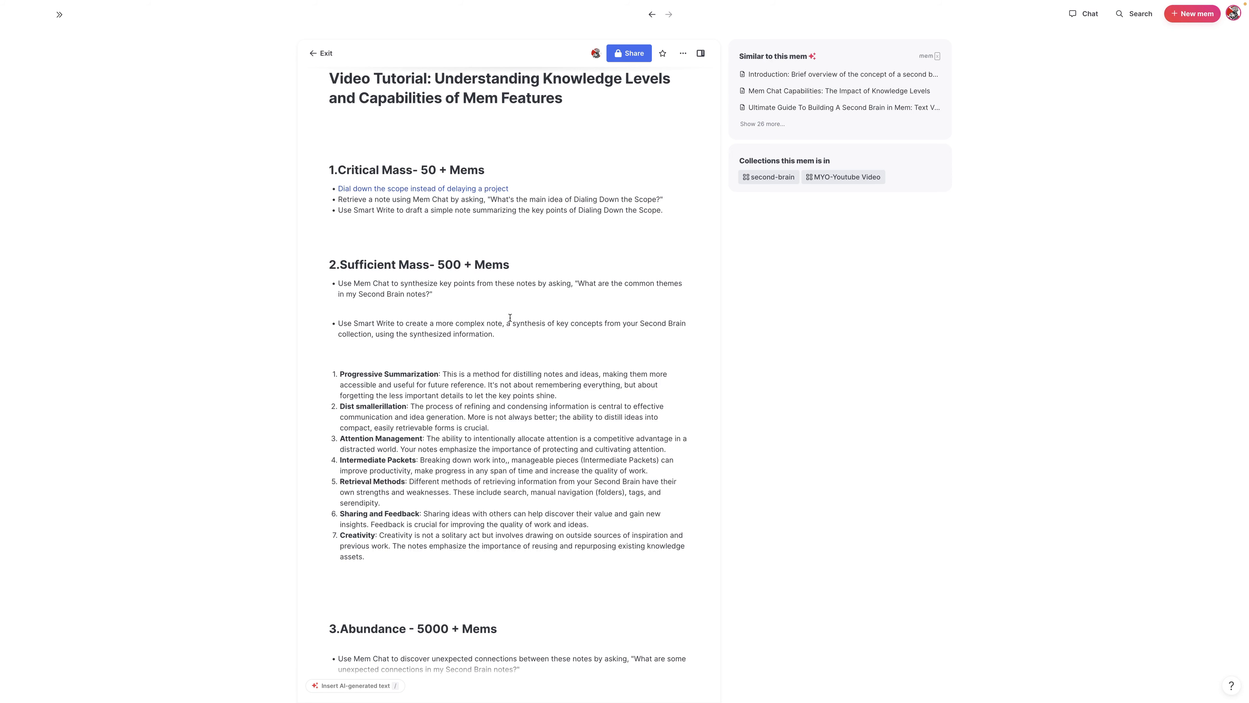
Step: Reword the end of the unexpected-connections question in the Abundance section to "#second-brain collection", linking the existing second-brain collection
scroll(495, 298, "down", 3)
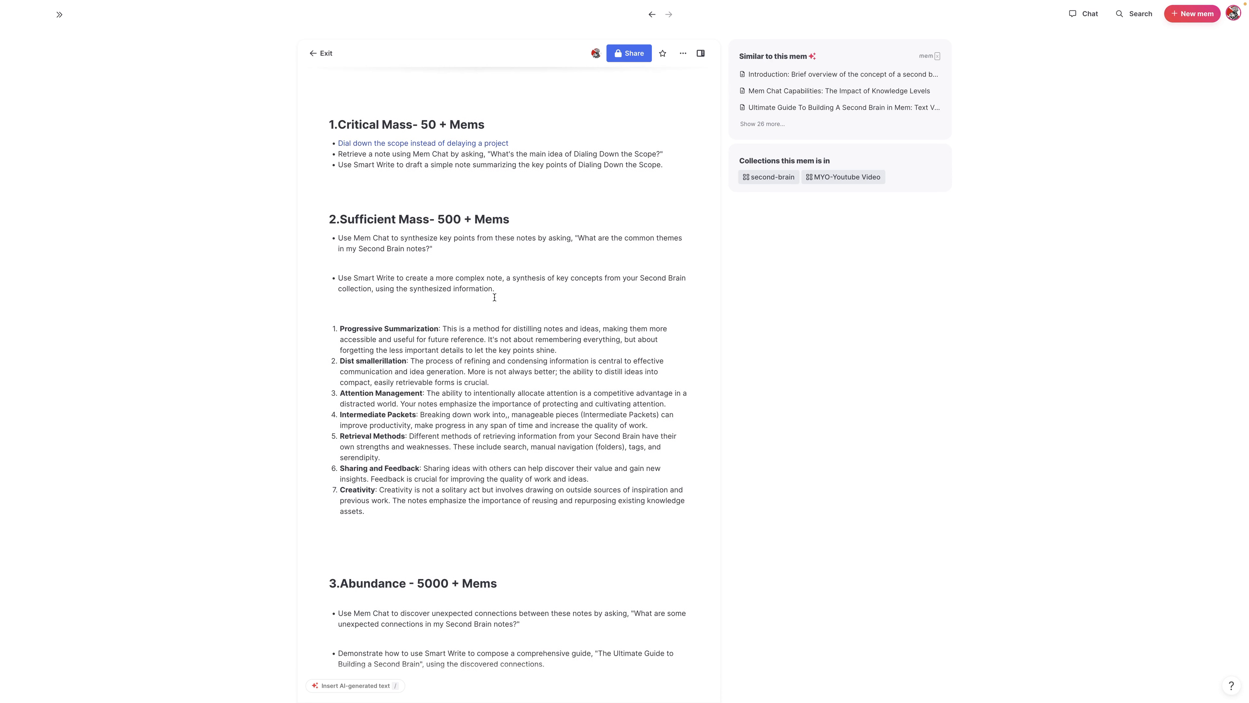
scroll(495, 297, "down", 2)
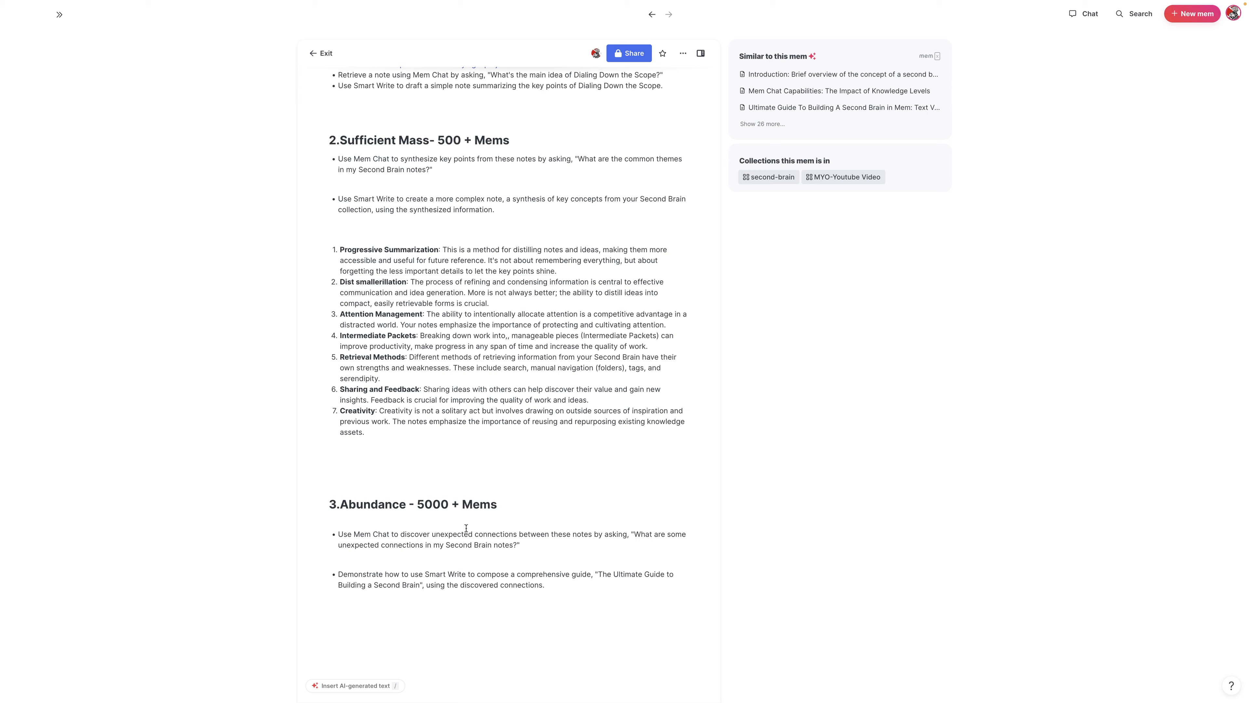
left_click_drag(450, 545, 524, 545)
key("BackSpace")
key("BackSpace")
type("s")
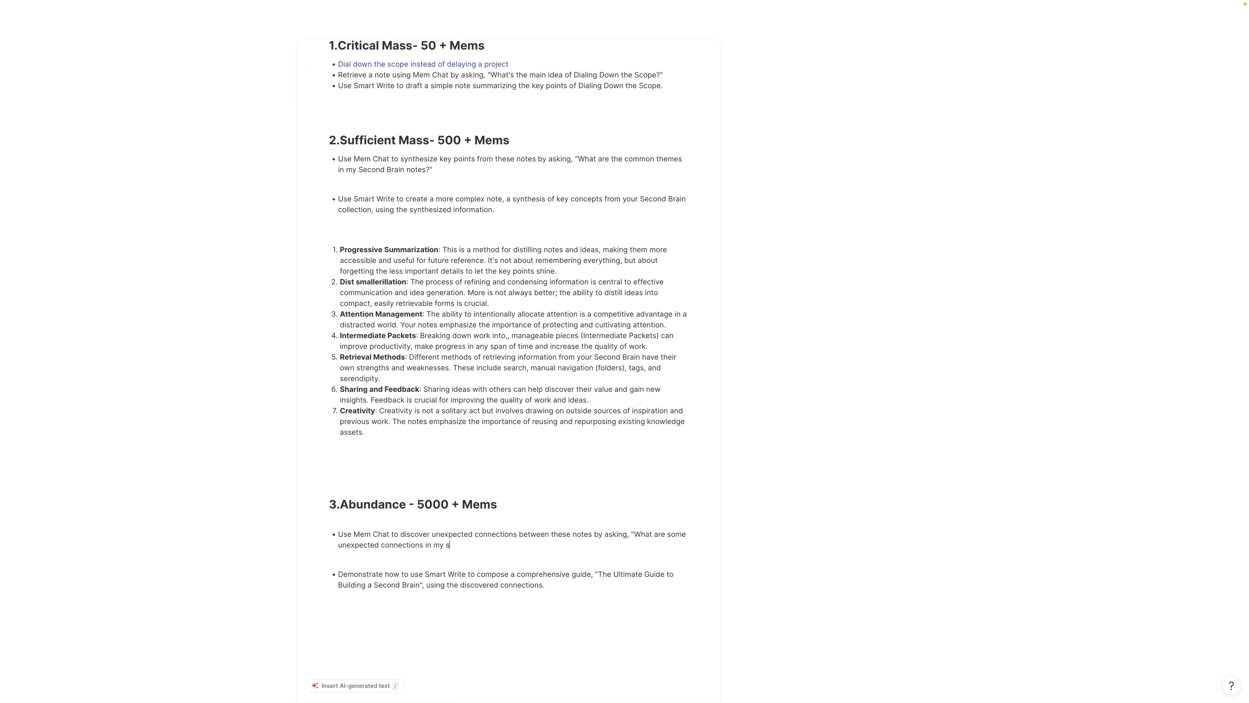
key("BackSpace")
type("#second-brain")
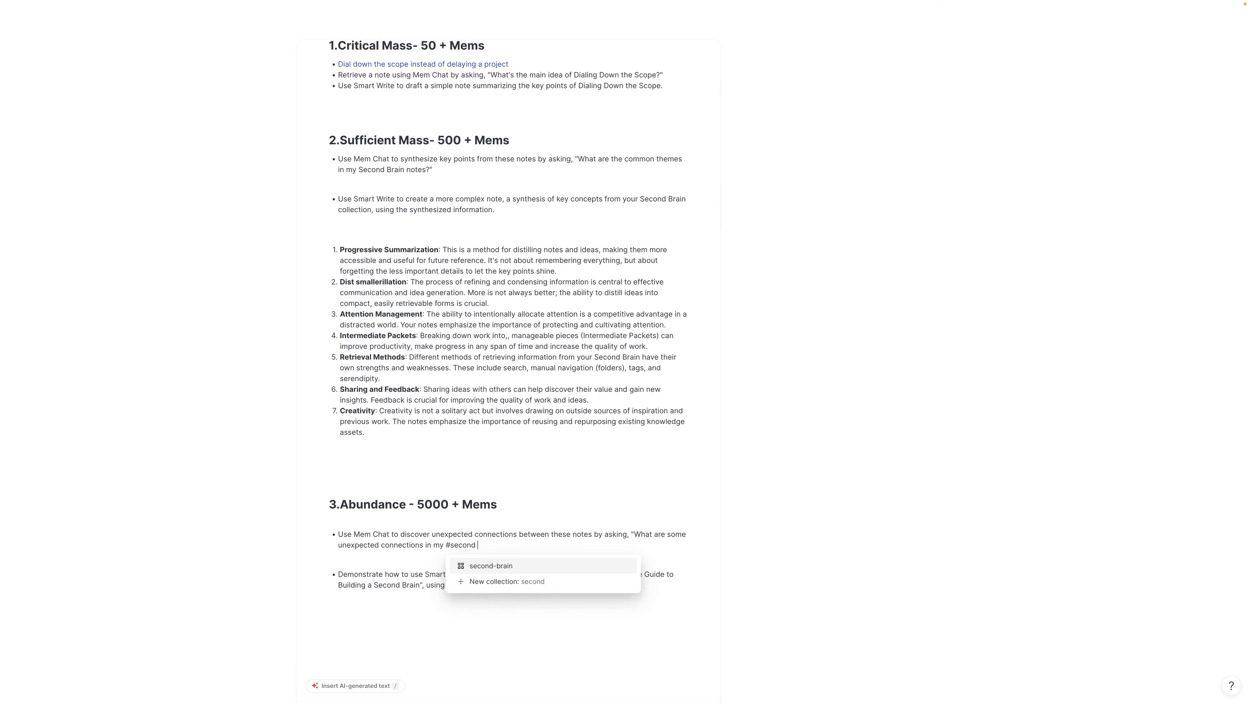
key("Return")
type("collection")
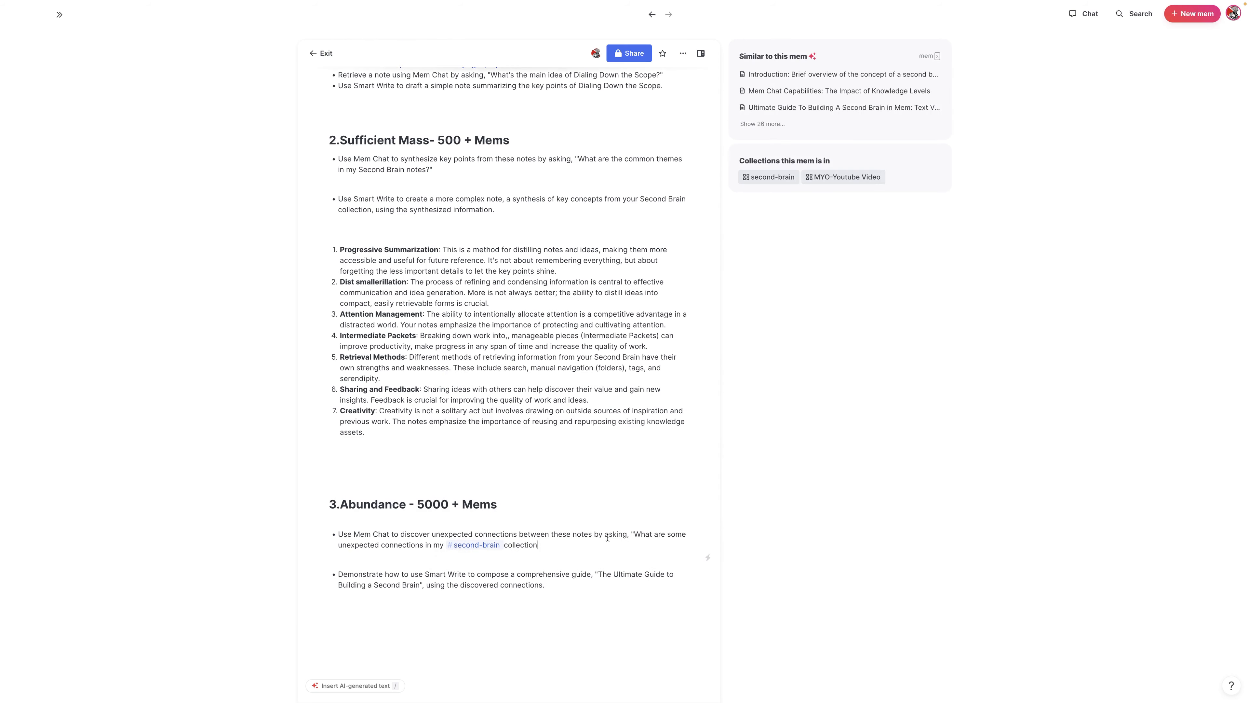
Step: Copy the question "What are some unexpected connections in my #second-brain collection" from the note and ask it in Mem Chat
left_click_drag(630, 533, 633, 543)
key("ctrl+c")
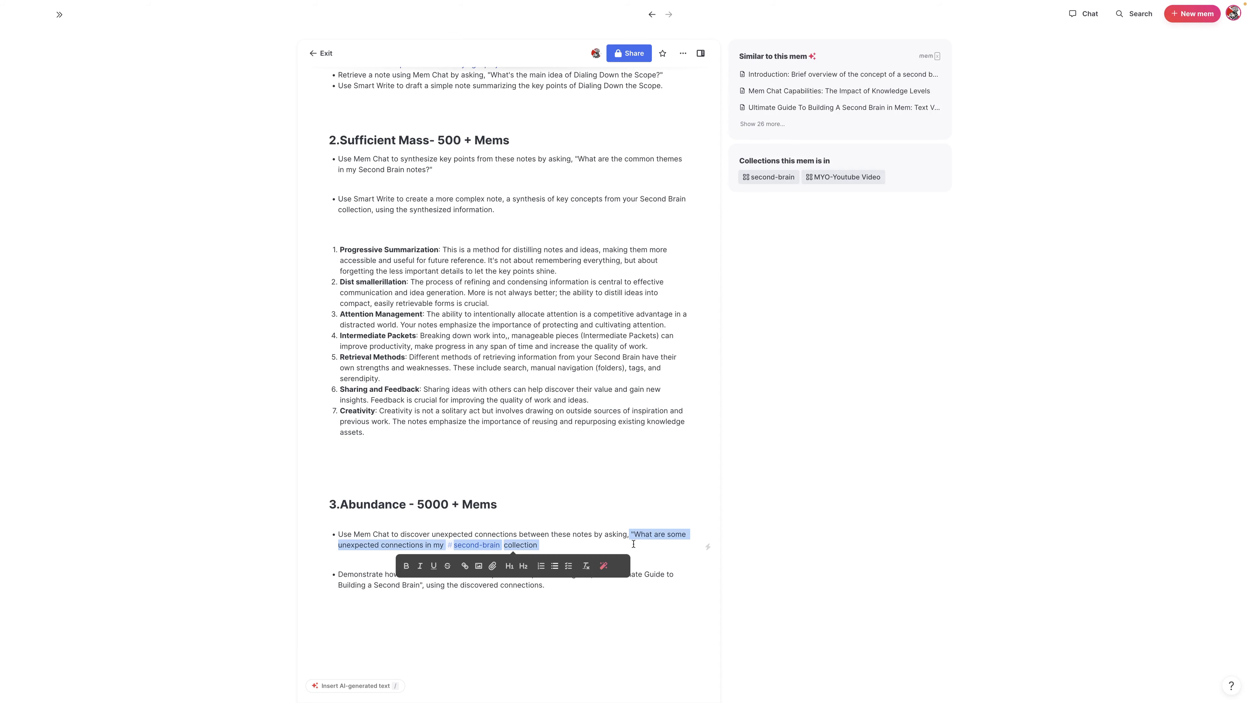
left_click(1084, 13)
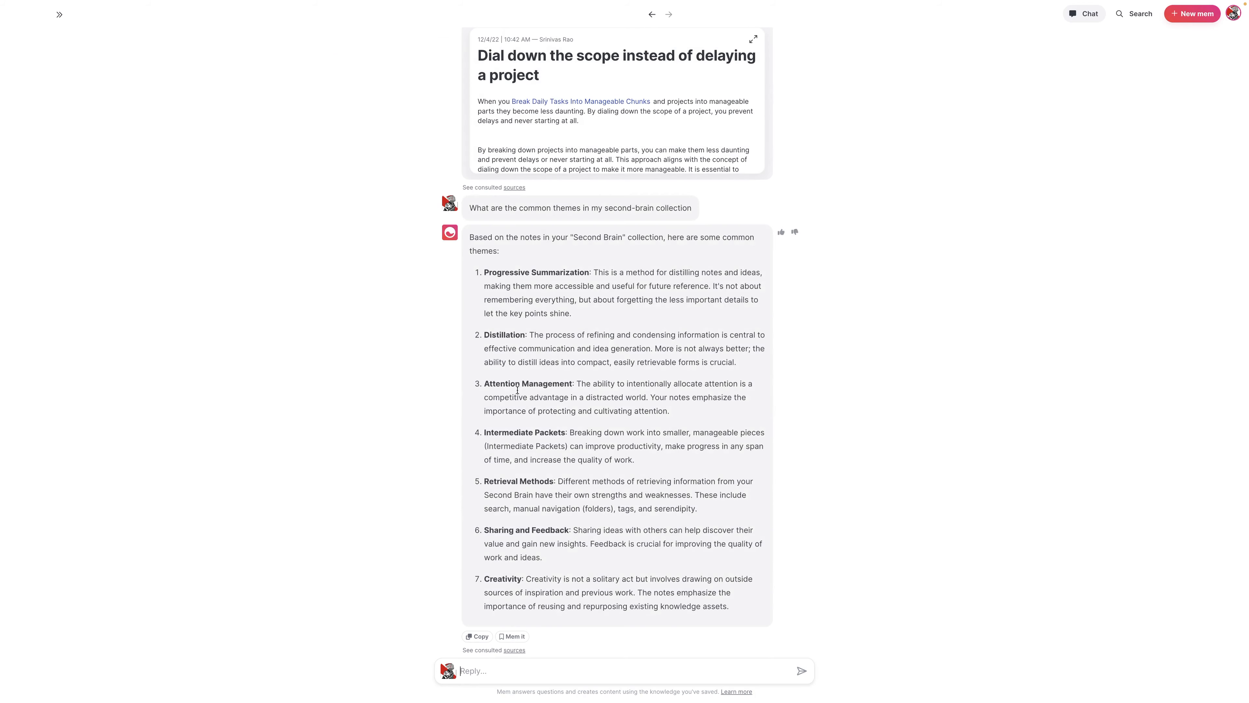
key("ctrl+v")
key("Return")
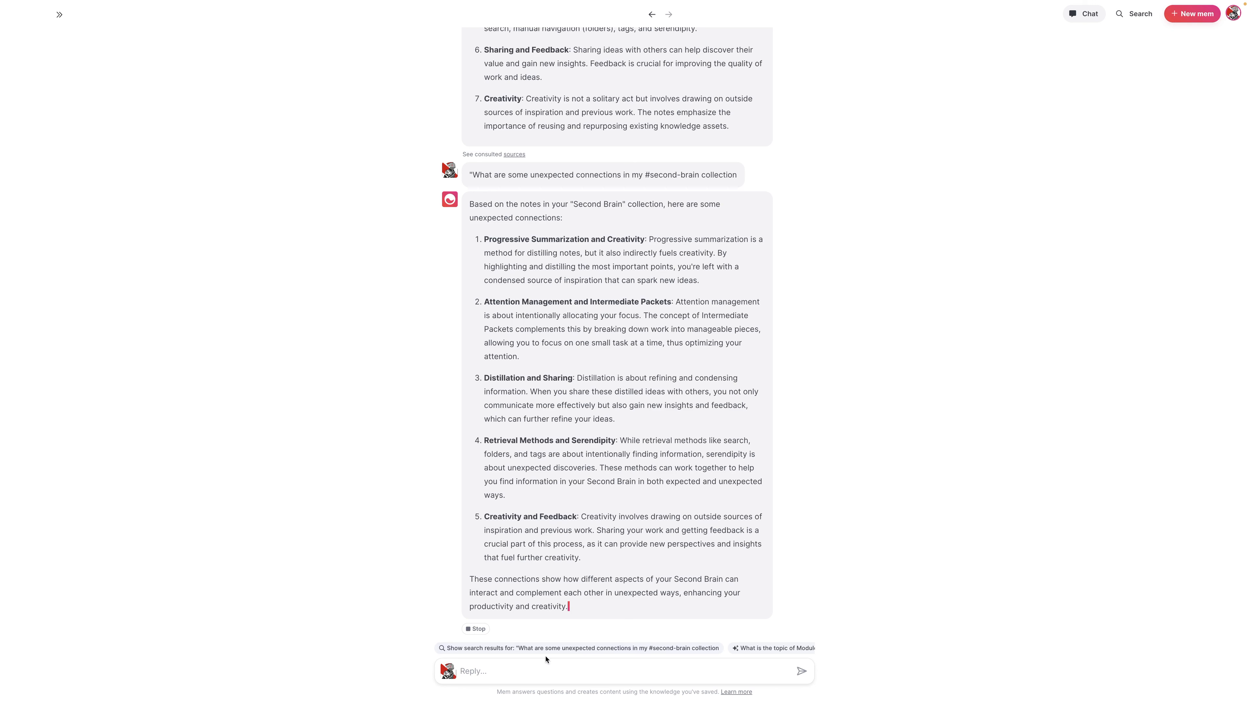
Step: Ask Mem Chat to come up with 10 blog post titles about this, using the notes and philosophy from Inside Steve's brain
type("I want to write a blog post about this. And")
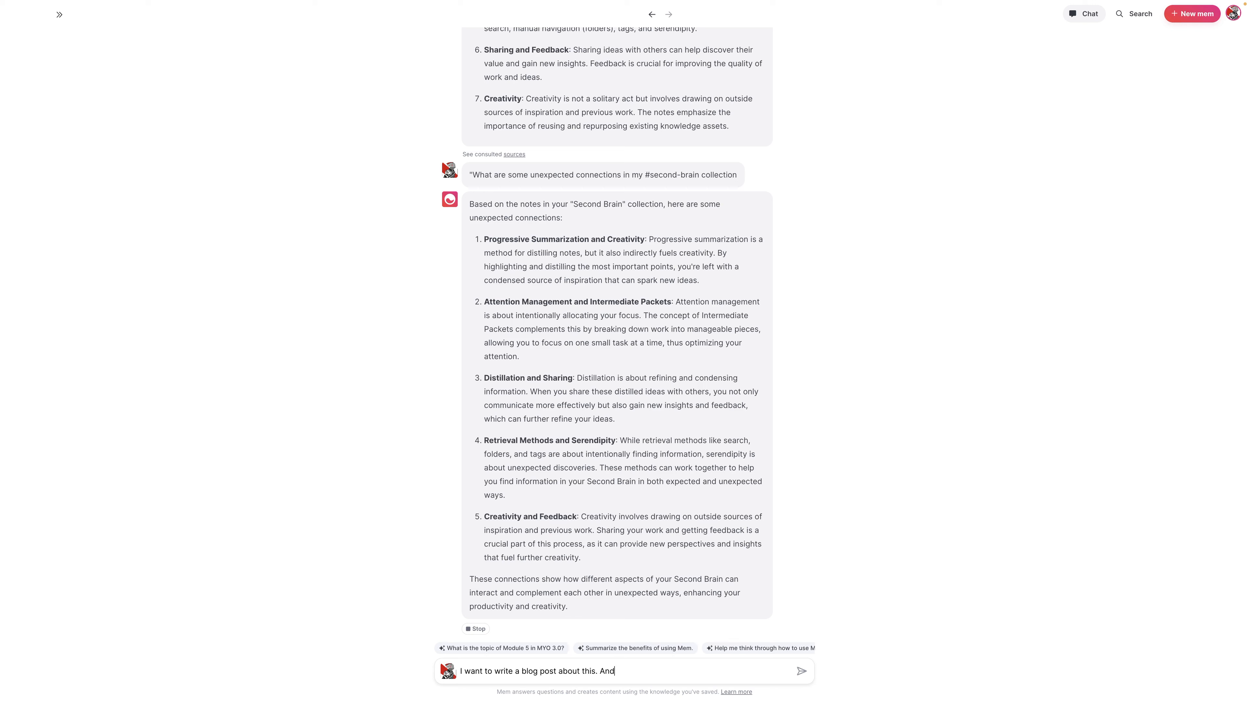
type(" use the notes from ")
type("Inside ")
type("Steve")
type("'s brain to com")
type("u")
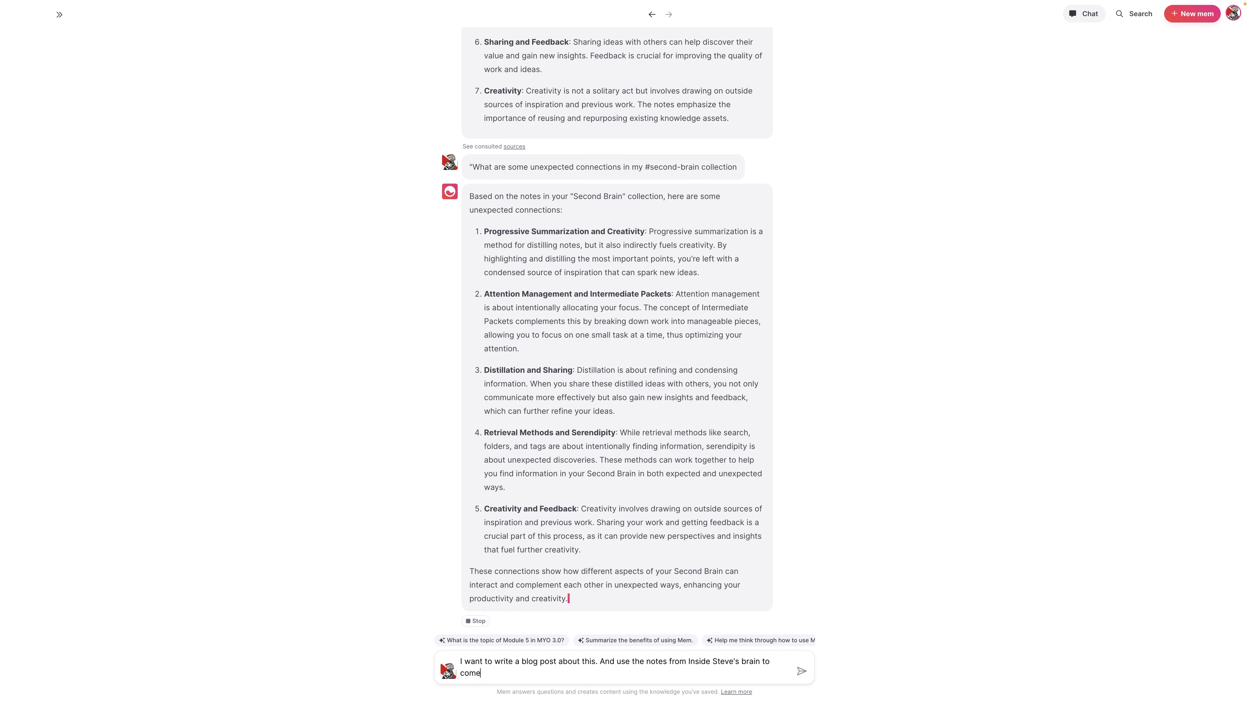
type(" u pwith 10 titles and")
key("BackSpace")
key("BackSpace")
type("using his phorasing")
key("Return")
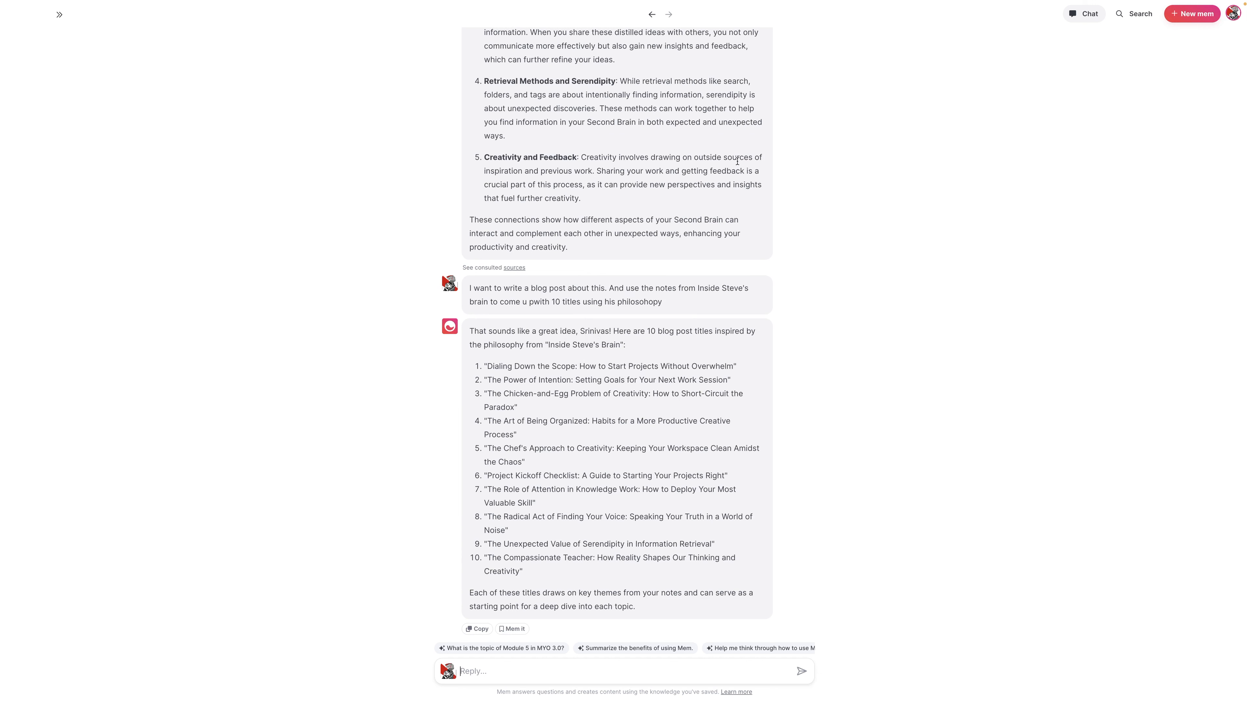
Step: Copy the full numbered list of common themes from the earlier chat answer, Progressive Summarization through Creativity
scroll(621, 181, "up", 1)
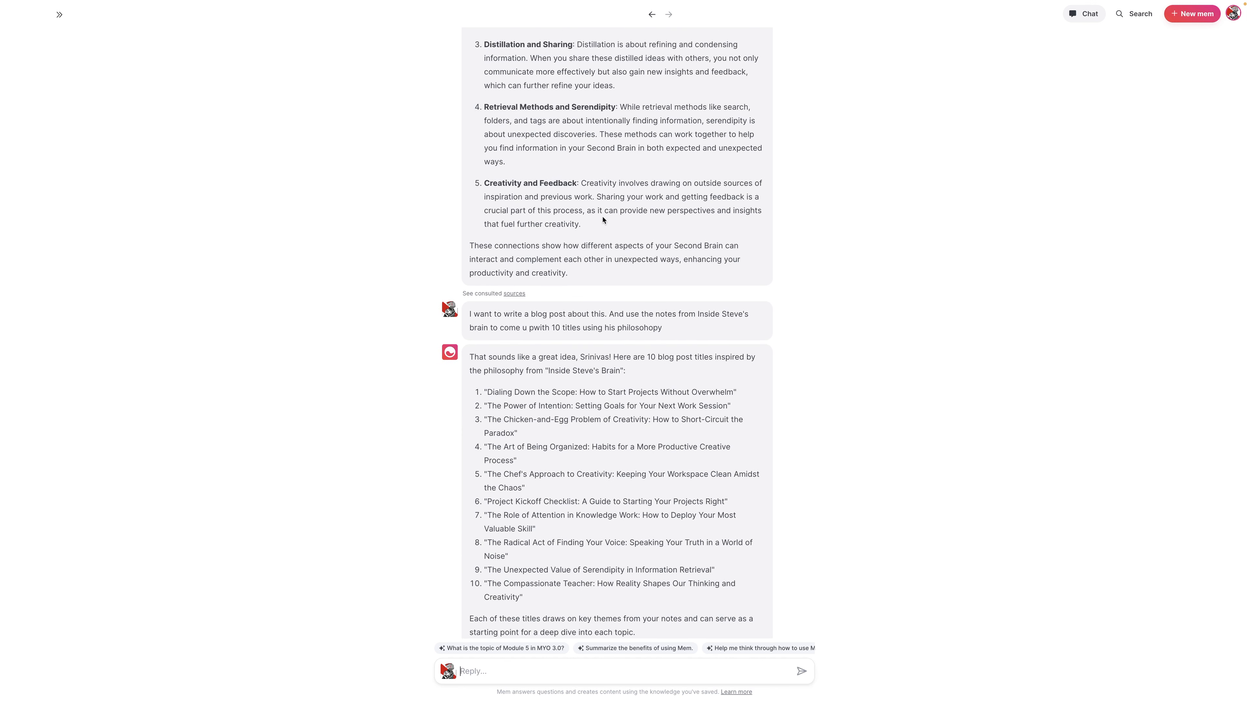
scroll(600, 219, "up", 3)
left_click_drag(590, 289, 504, 178)
left_click(574, 326)
scroll(575, 327, "down", 10)
scroll(575, 326, "up", 8)
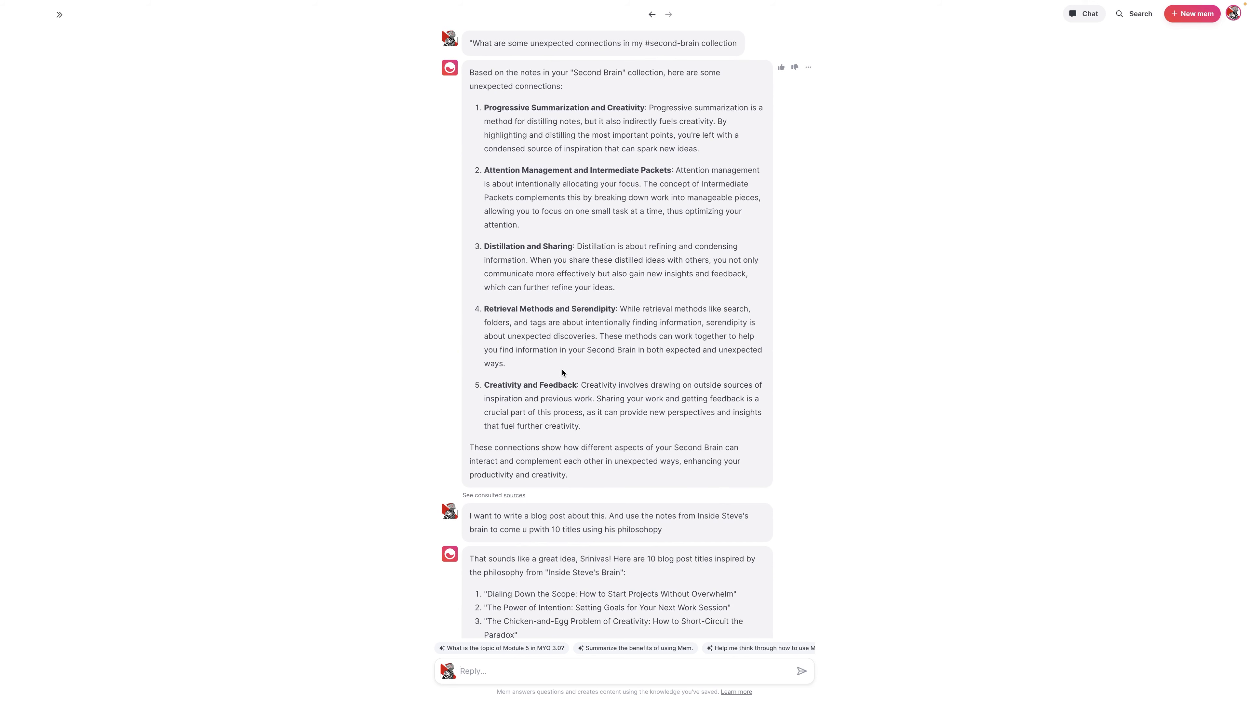
scroll(590, 263, "up", 8)
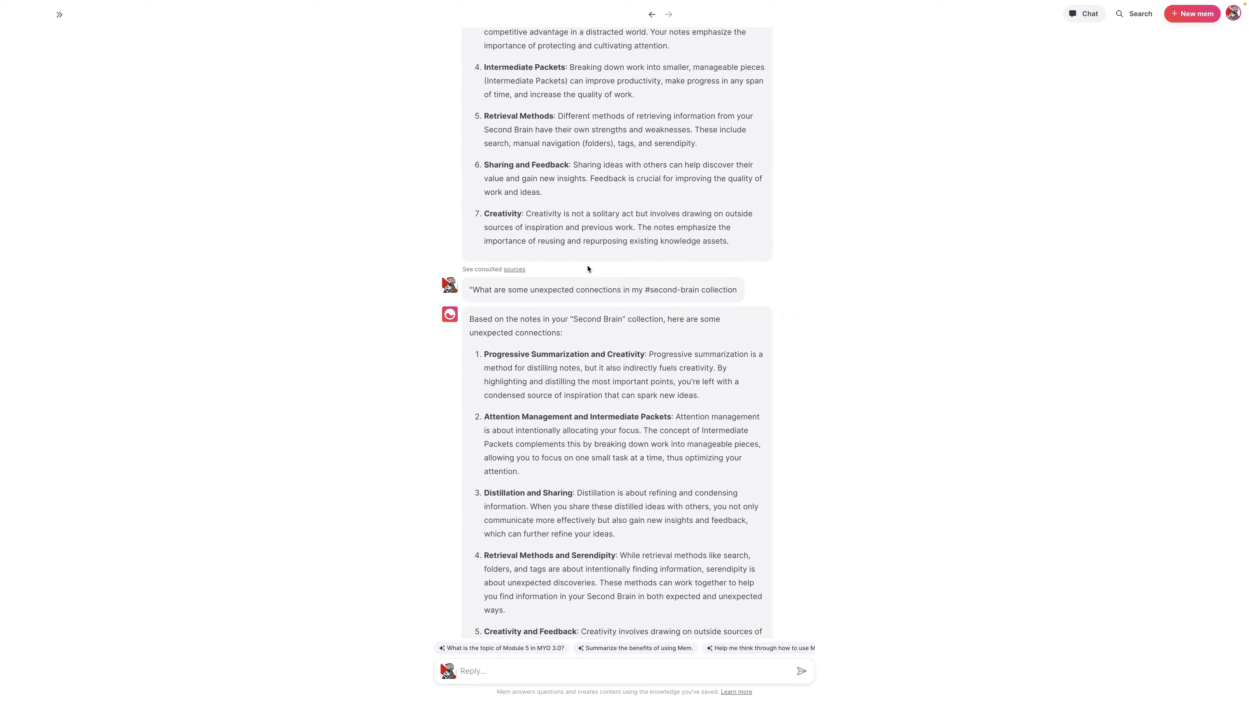
scroll(588, 266, "up", 1)
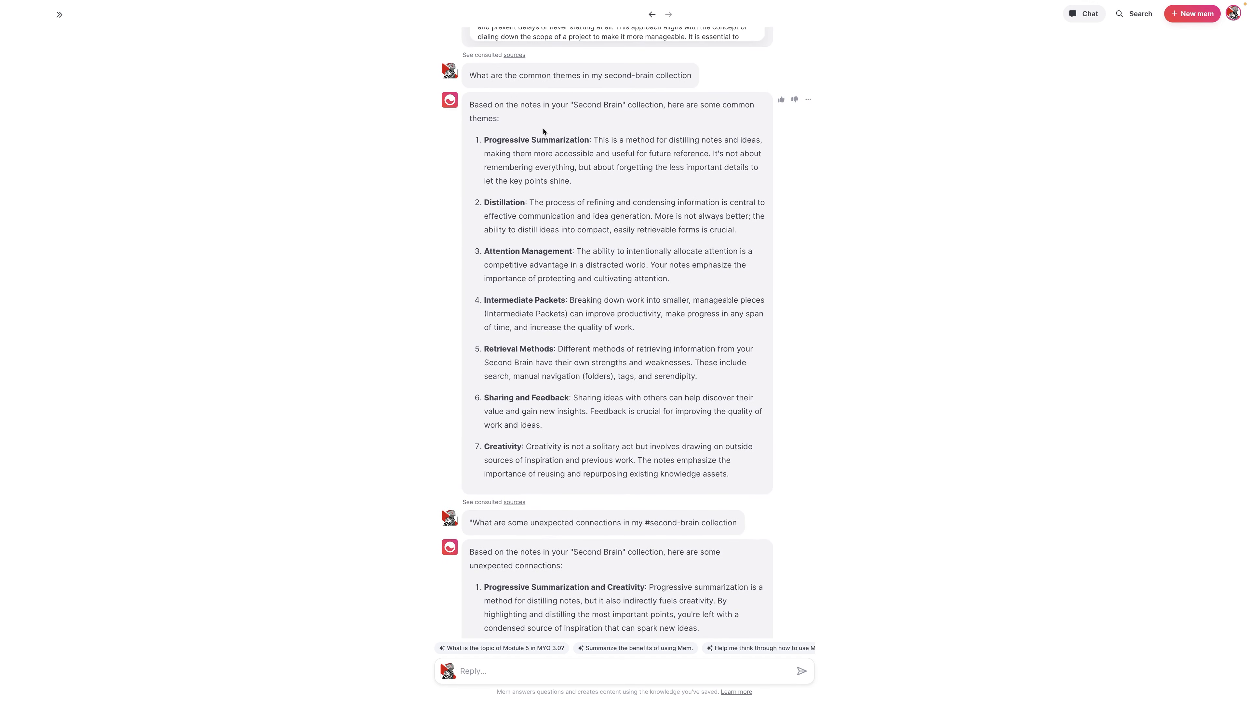
scroll(559, 362, "down", 2)
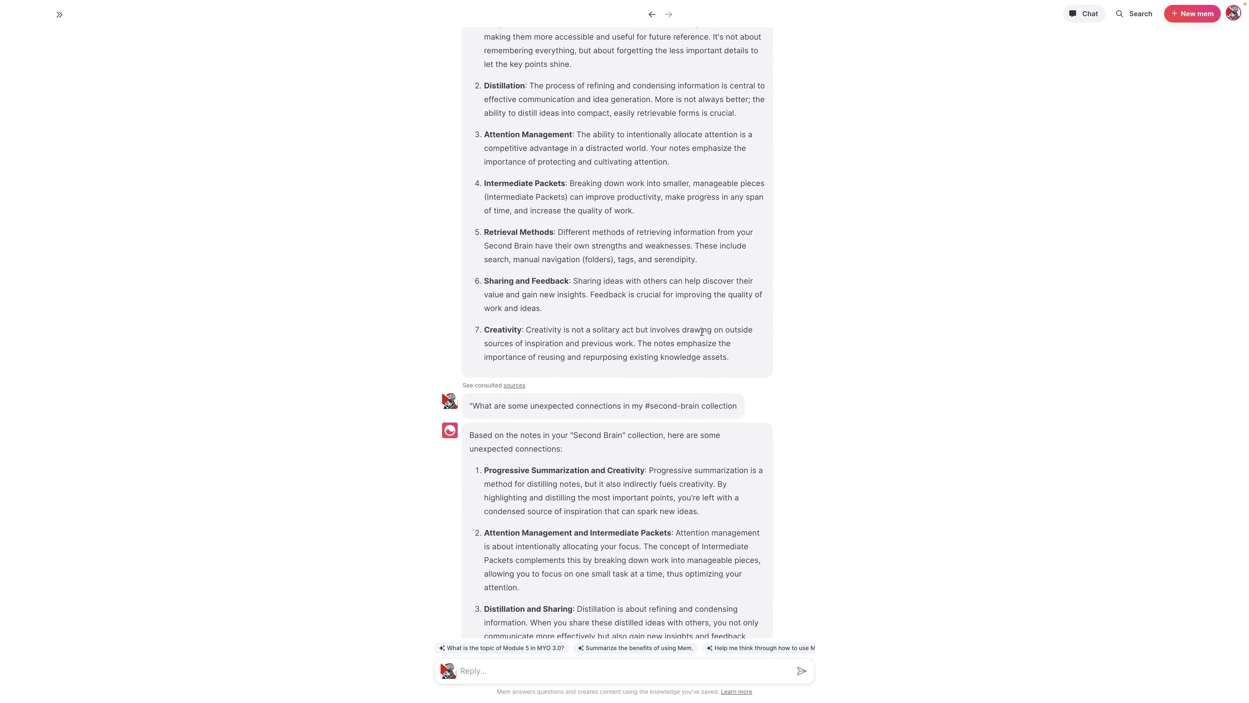
left_click_drag(736, 357, 483, 212)
key("super+c")
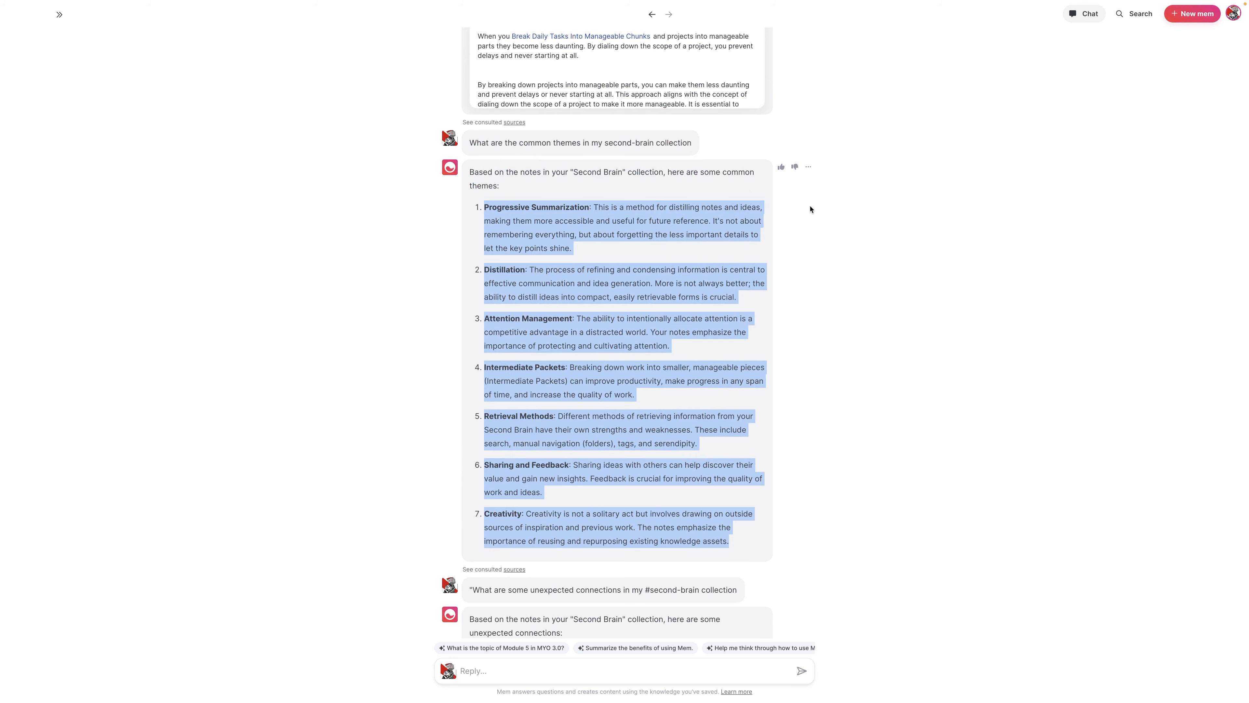
Step: Create a new mem and paste the common themes list below a few blank lines
key("super+n")
key("Return")
key("Return")
key("Return")
key("super+v")
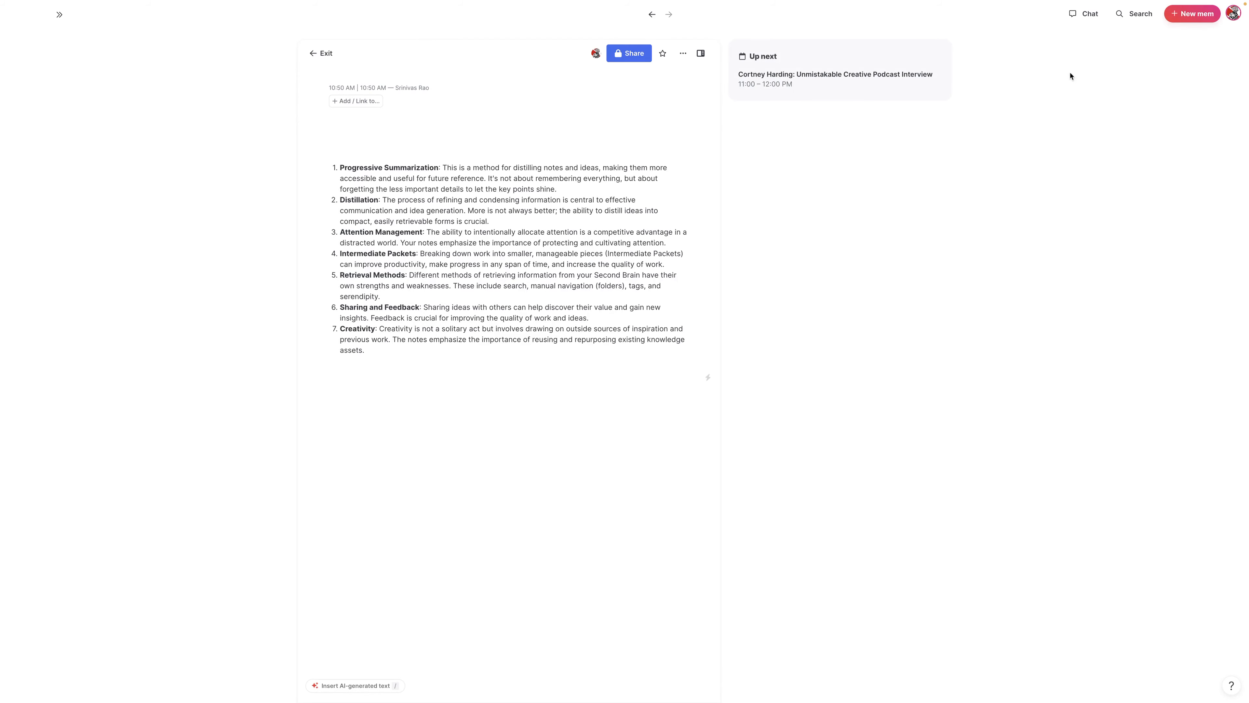
Step: Copy the numbered unexpected connections from the chat answer and paste them below the themes list in the new mem
left_click(1084, 14)
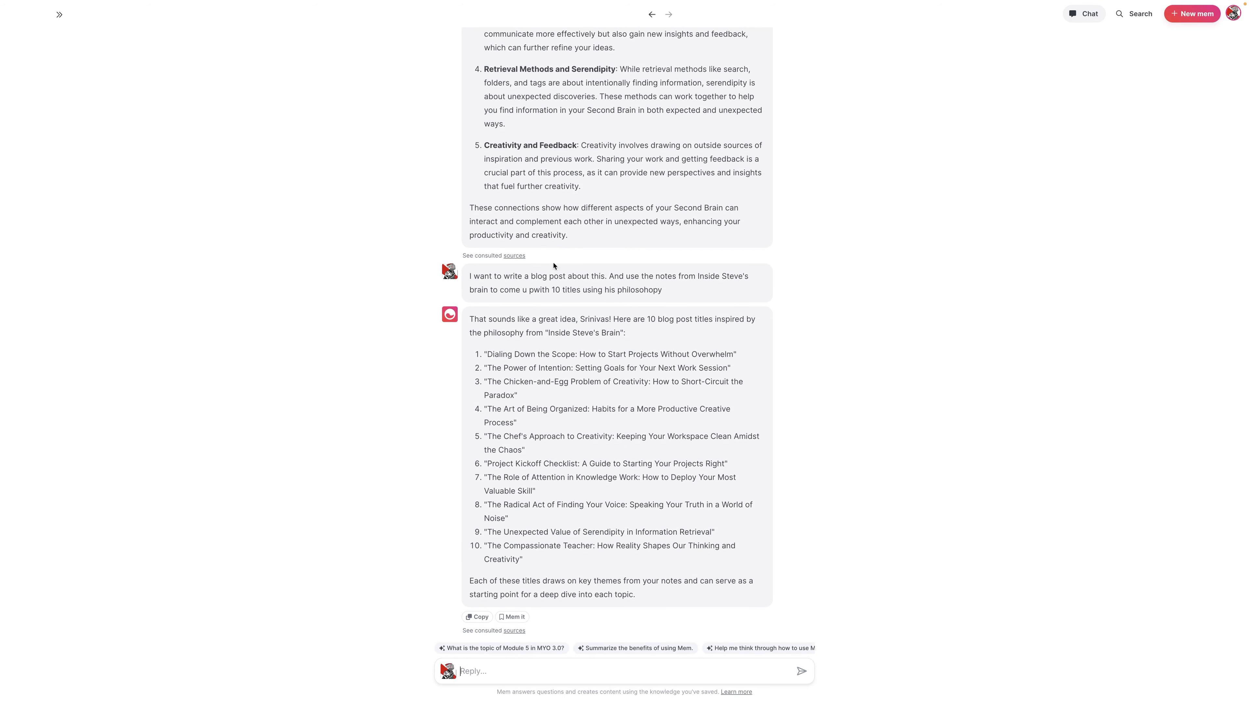
left_click_drag(577, 197, 483, 122)
key("ctrl+c")
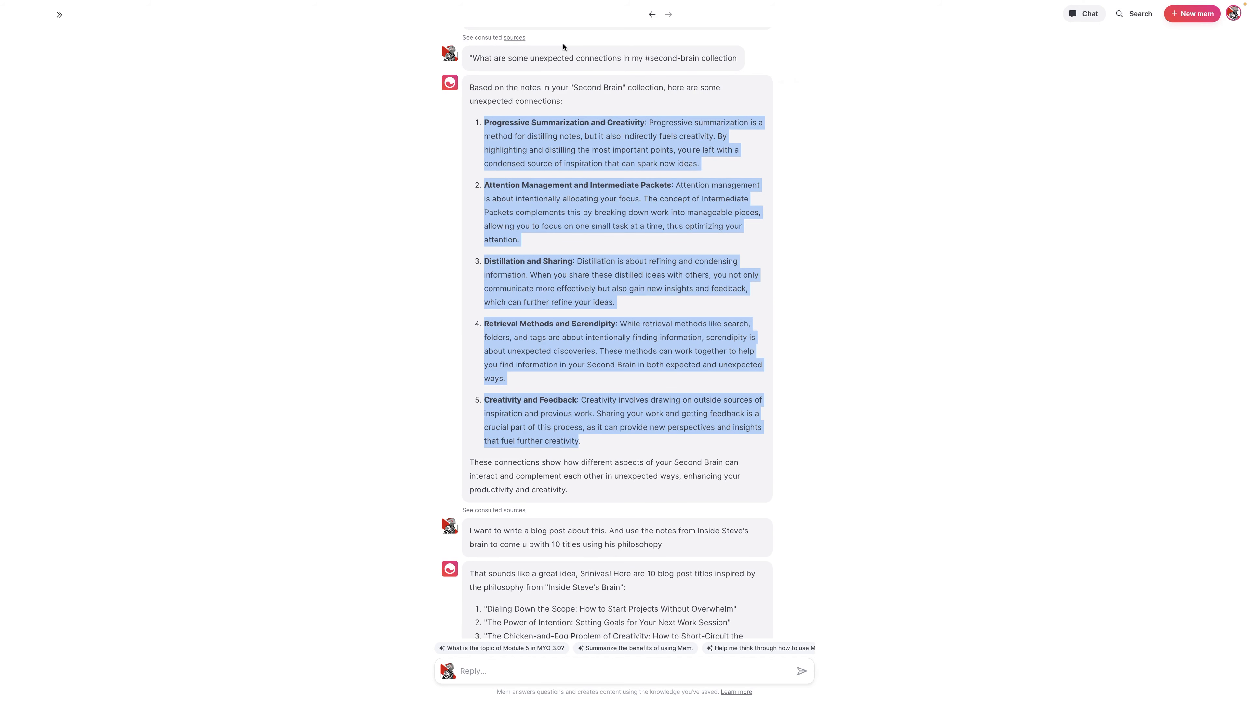
left_click(651, 14)
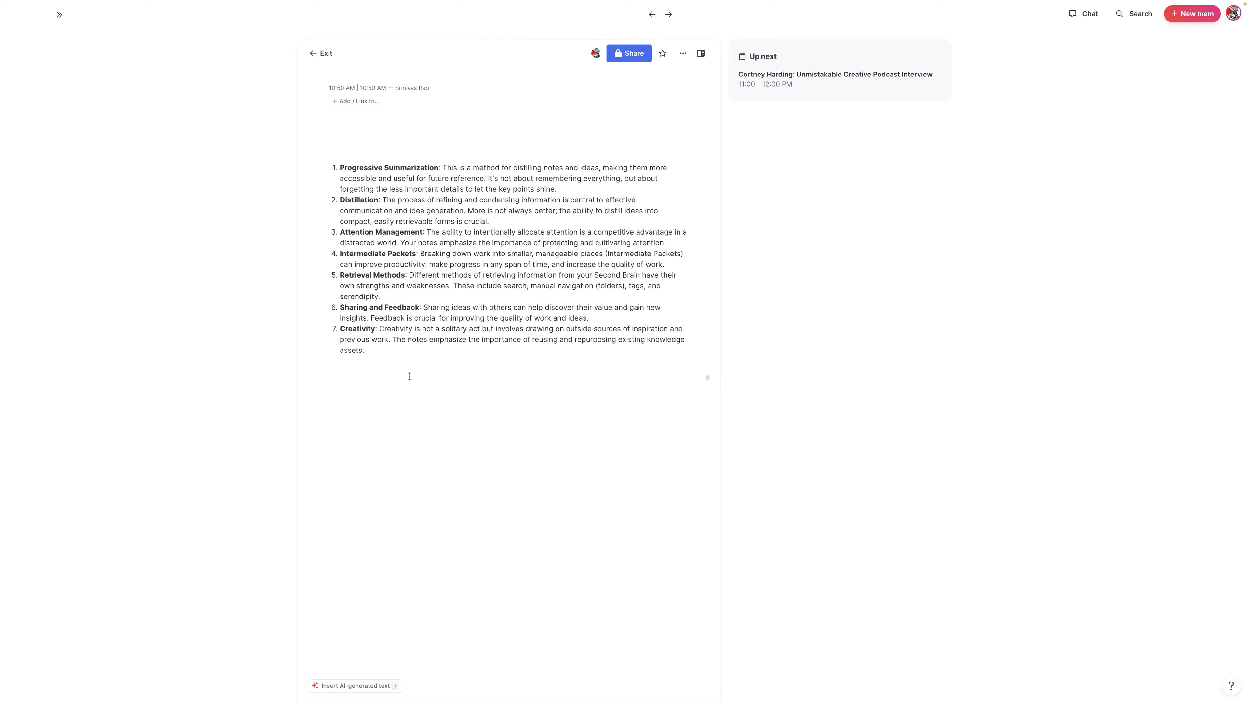
key("ctrl+v")
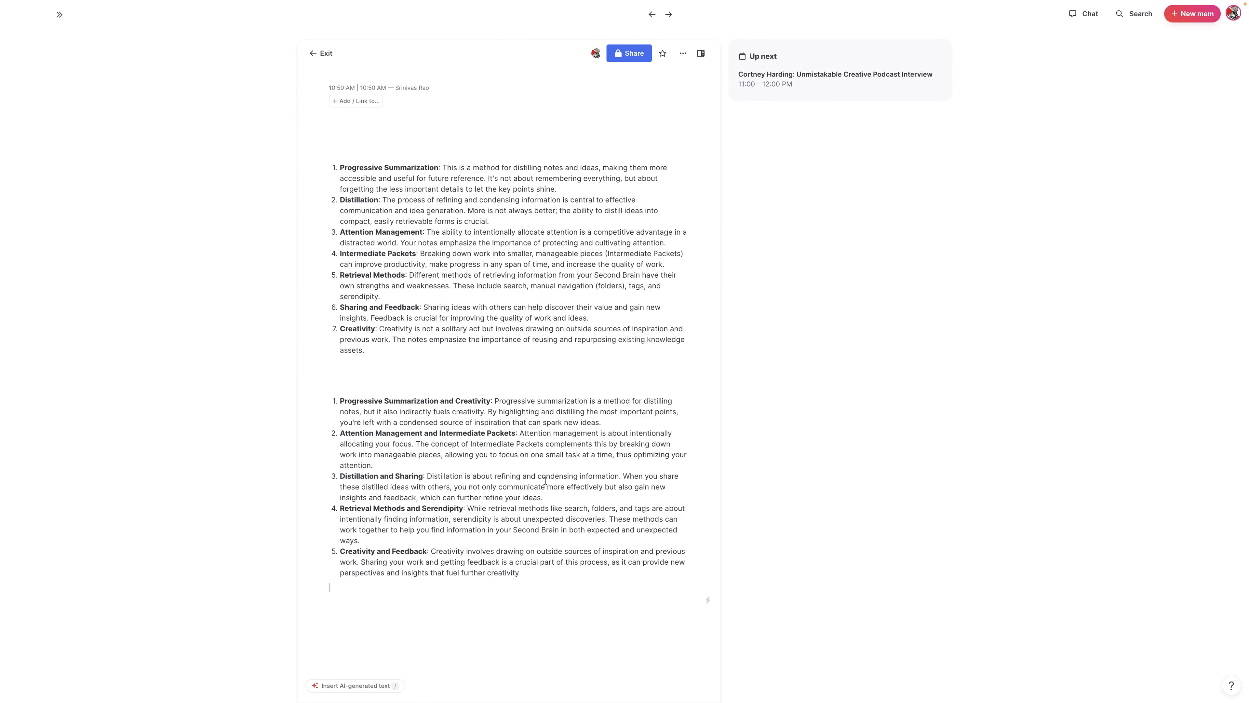
Step: Use Smart Edit on both lists to generate an outline for a comprehensive guide to building a second brain in mem, with headers and topic bullets; copy it
left_click_drag(542, 567, 303, 145)
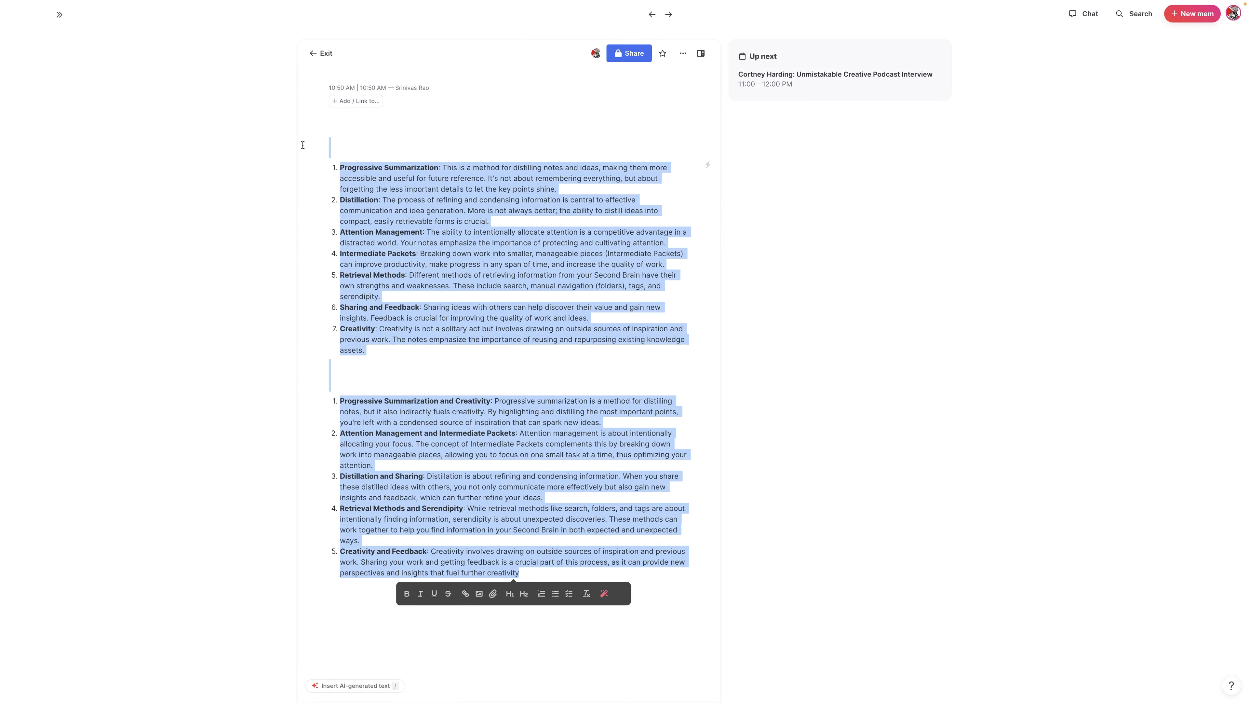
left_click(602, 596)
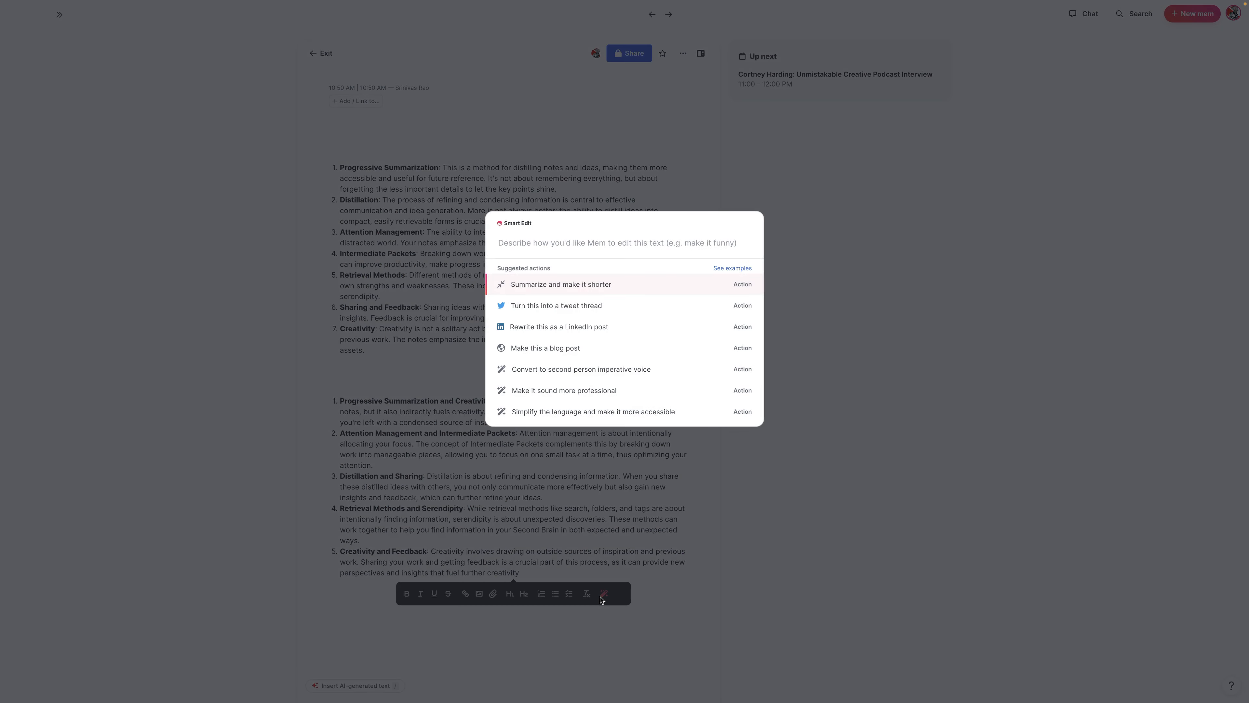
type("Generate an ")
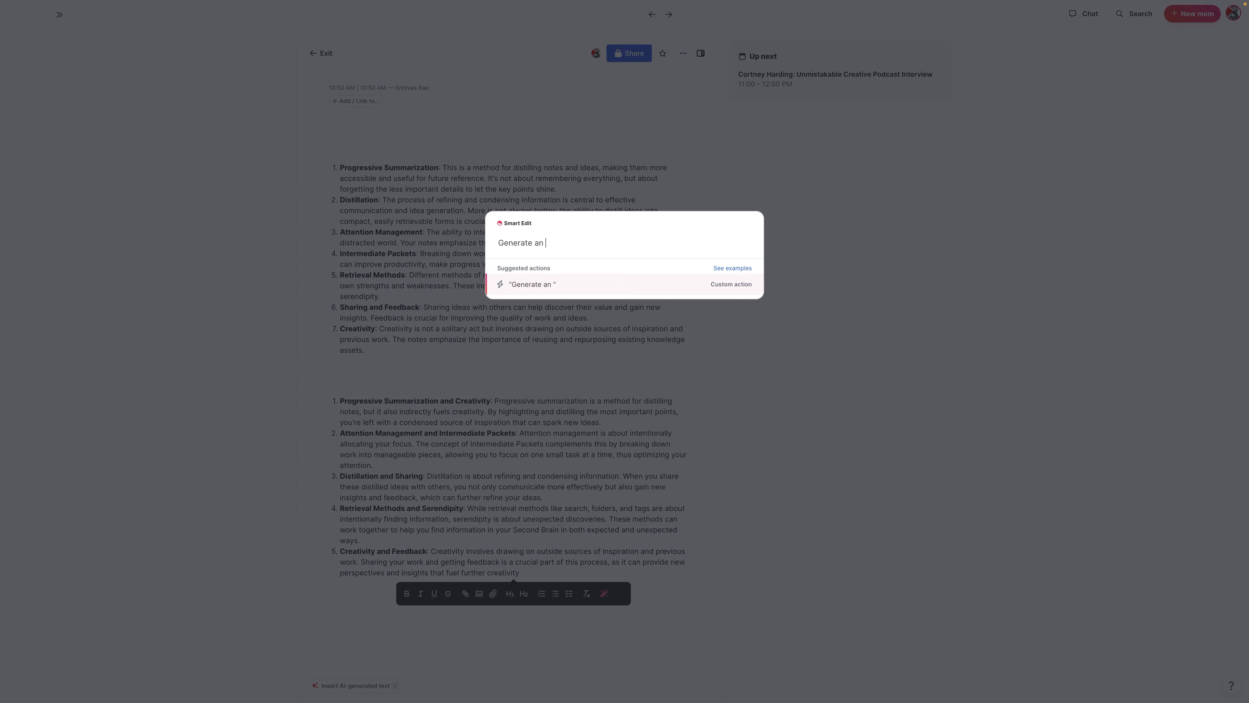
type("outline for a comprehensive ")
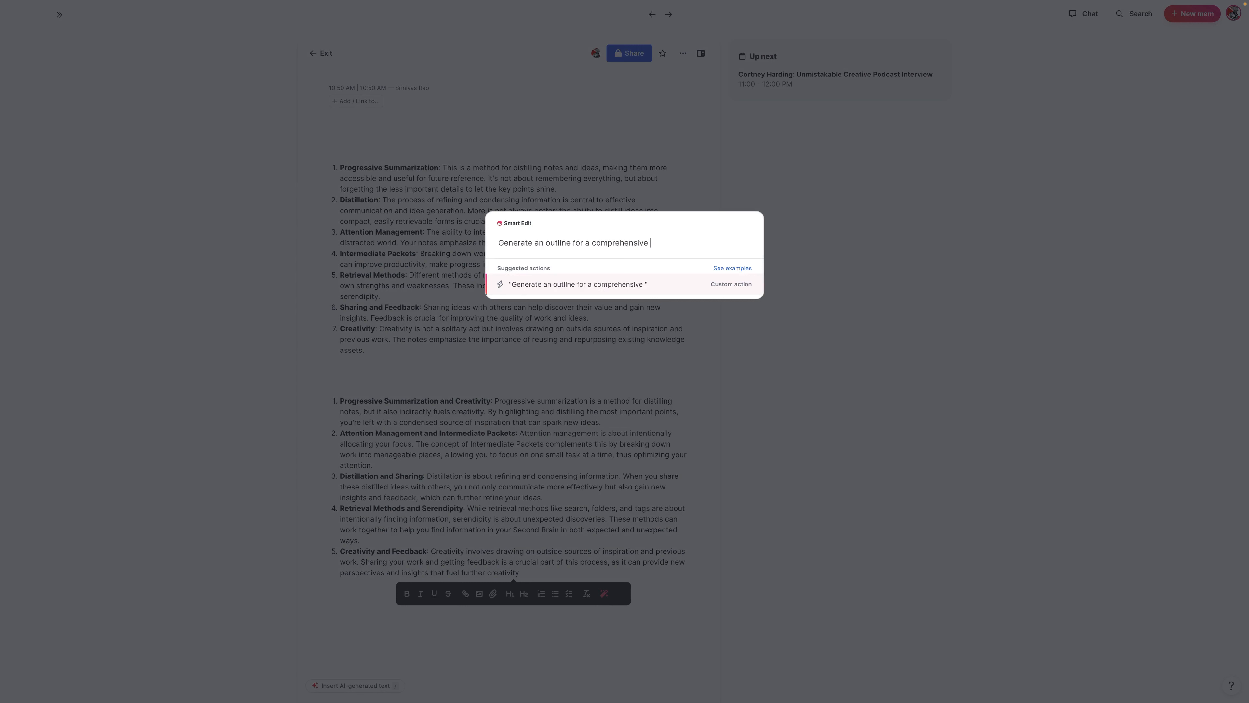
type("guide to building a")
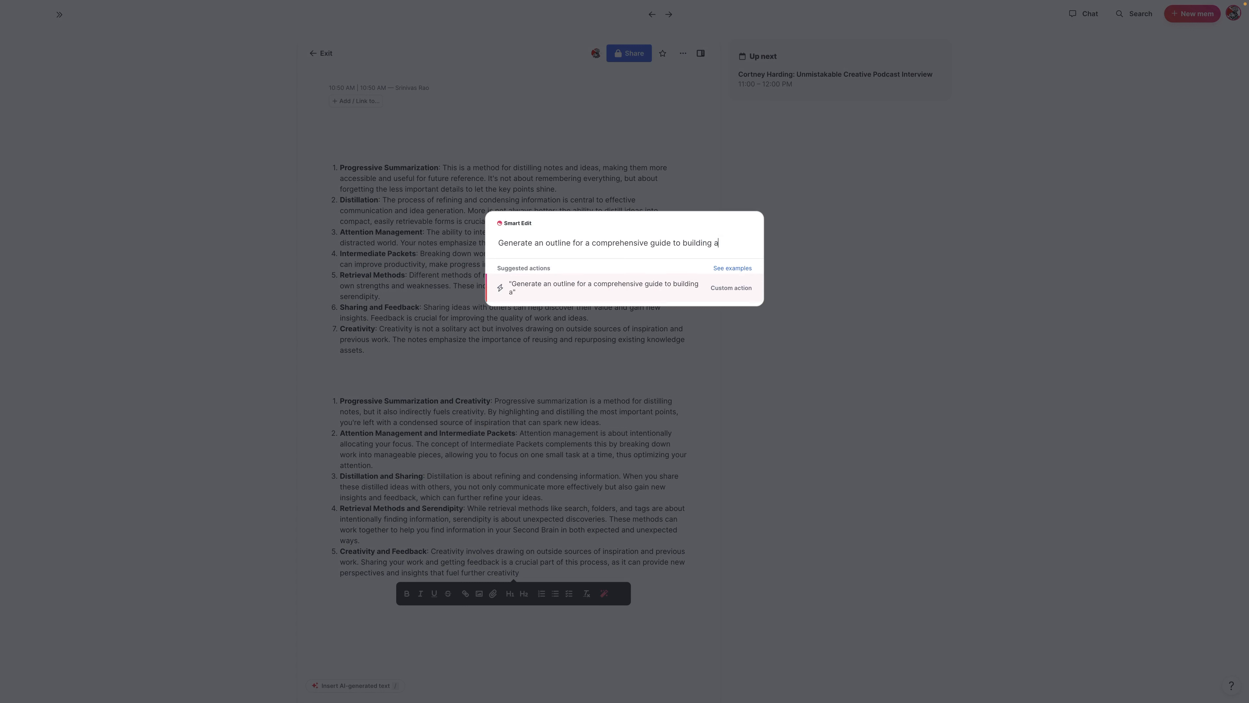
type(" second brain i")
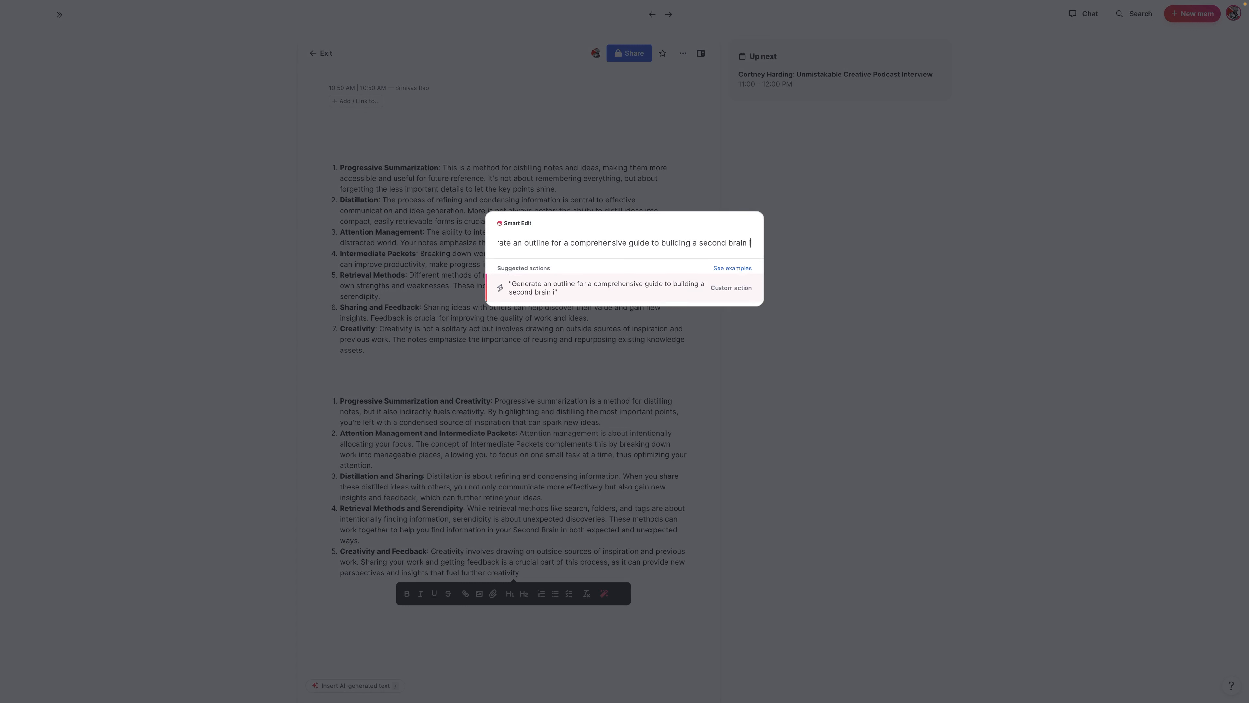
type("n mem broken up with ")
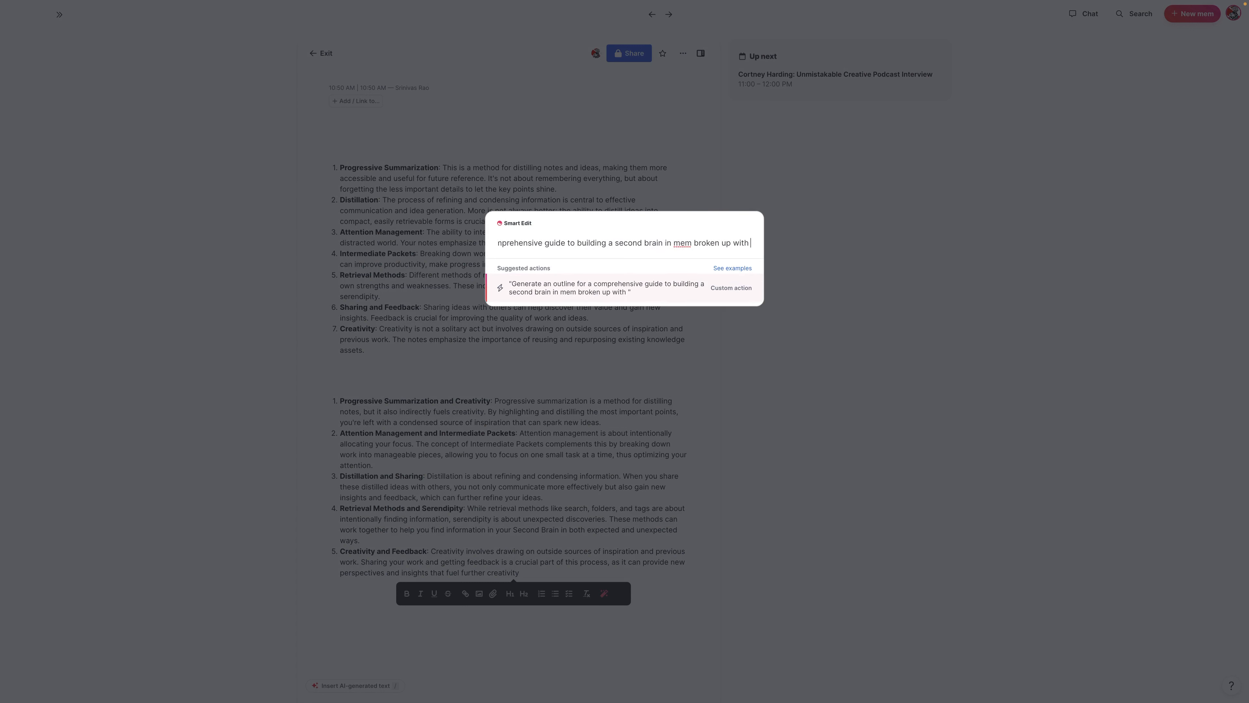
type("headers and bullets underneat")
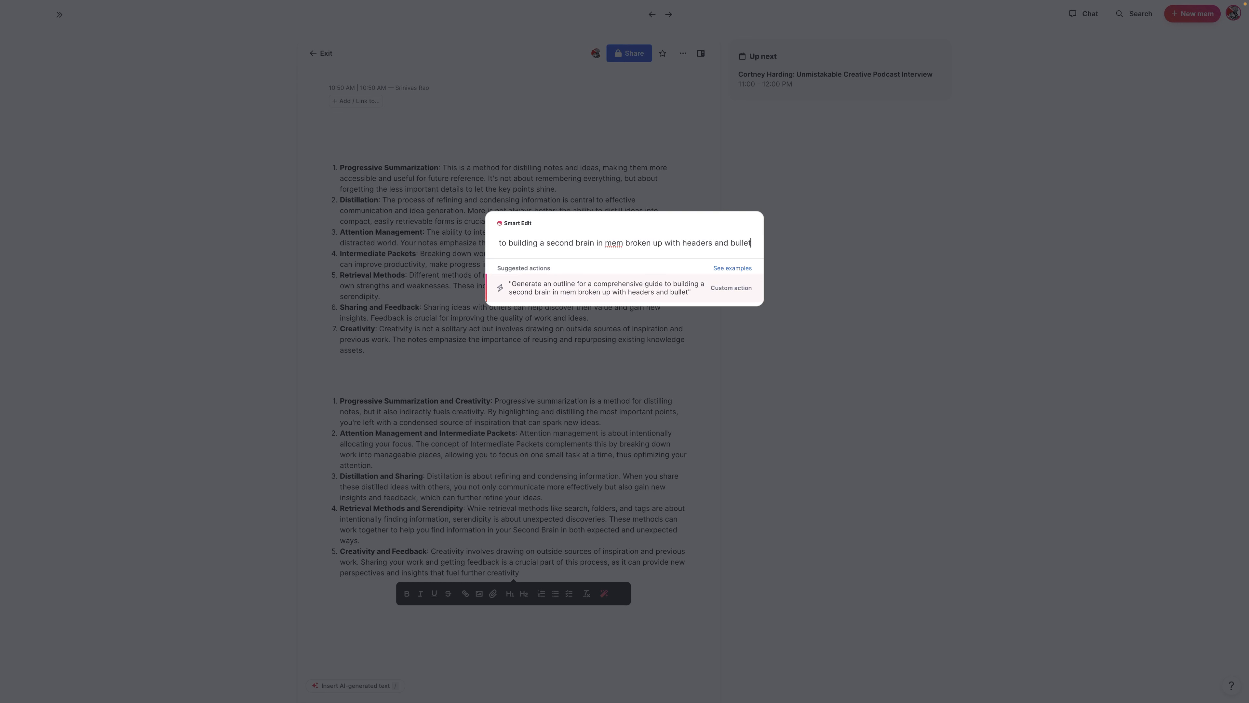
key("BackSpace")
key("BackSpace")
key("BackSpace")
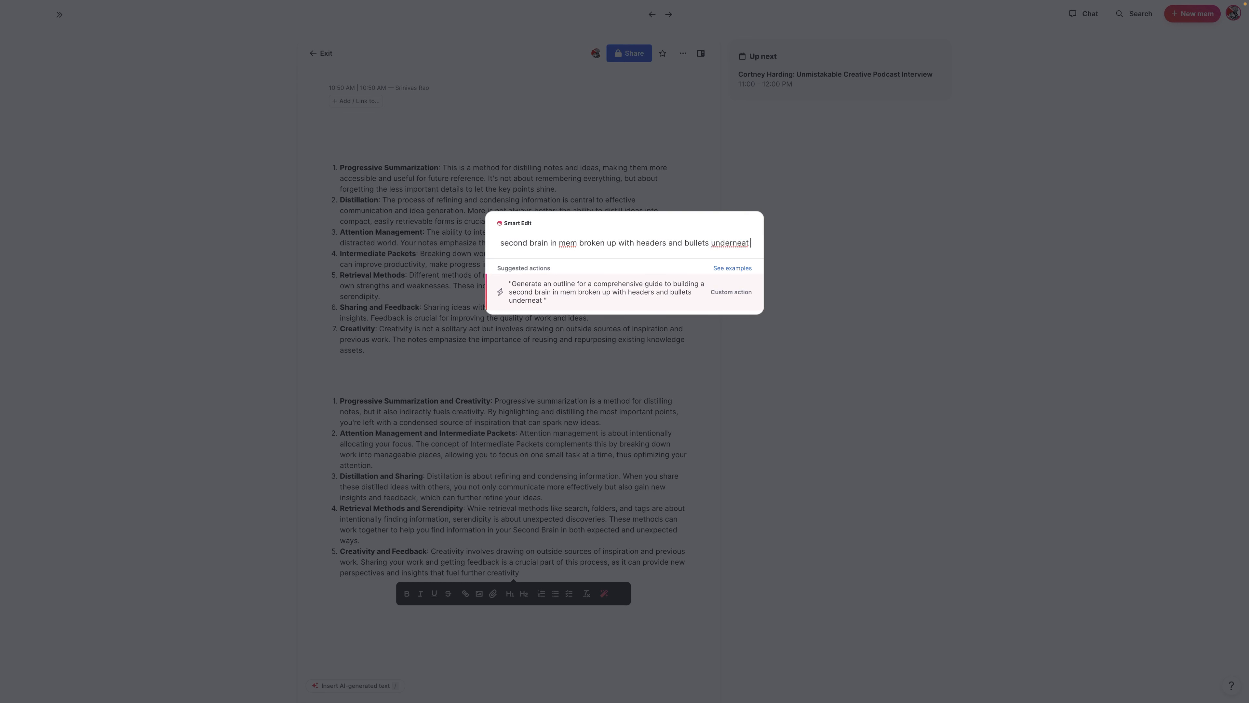
key("BackSpace")
type("each for t")
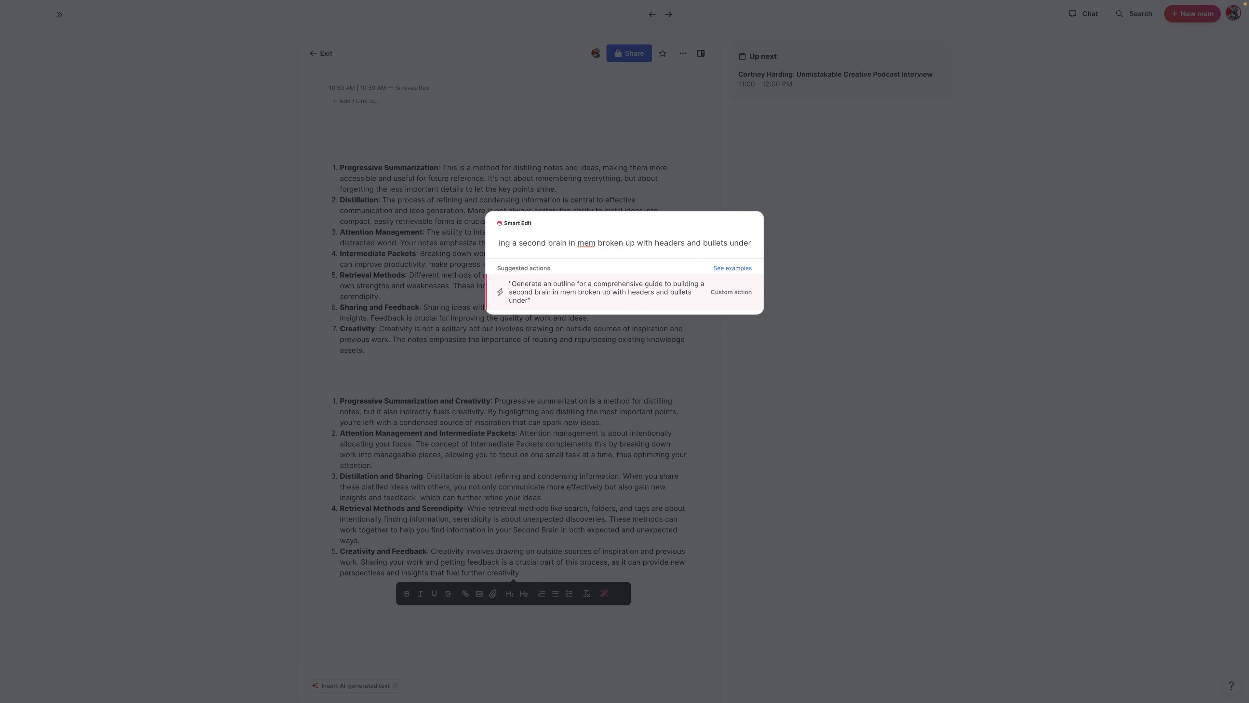
type("opics to cover")
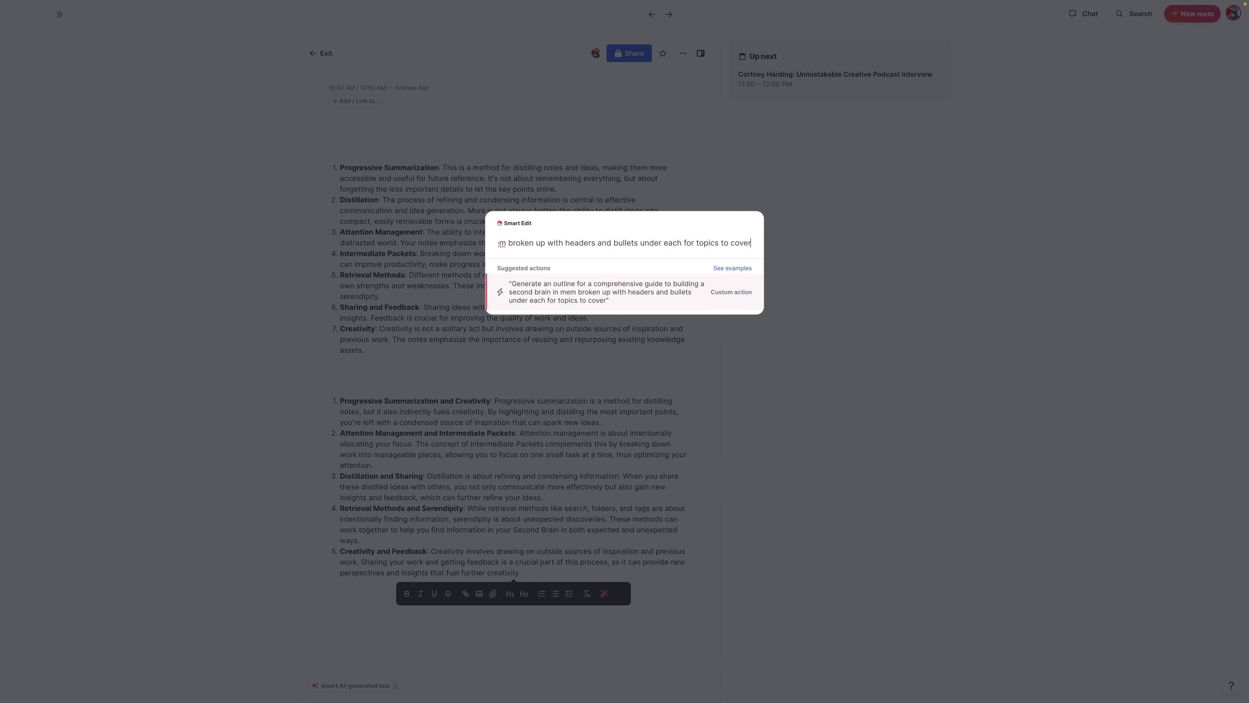
key("Return")
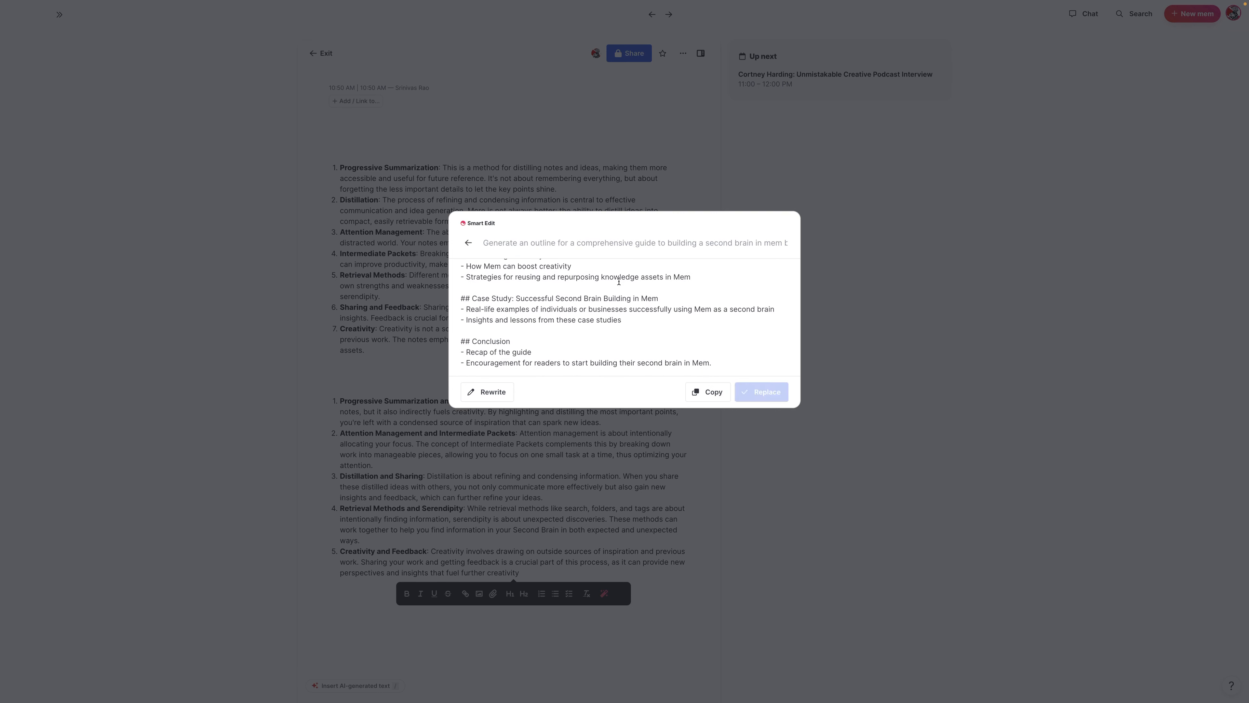
left_click(707, 391)
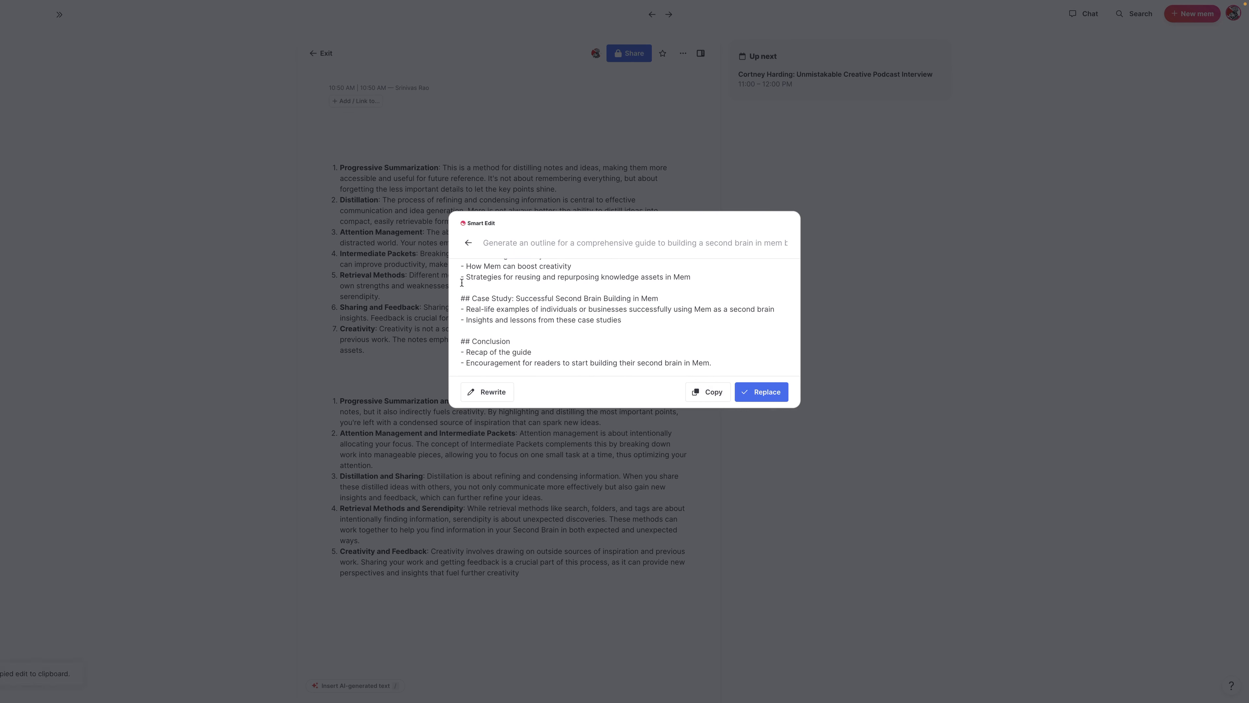
Step: Close the Smart Edit result and replace both numbered lists in the mem with the copied guide outline
left_click(411, 328)
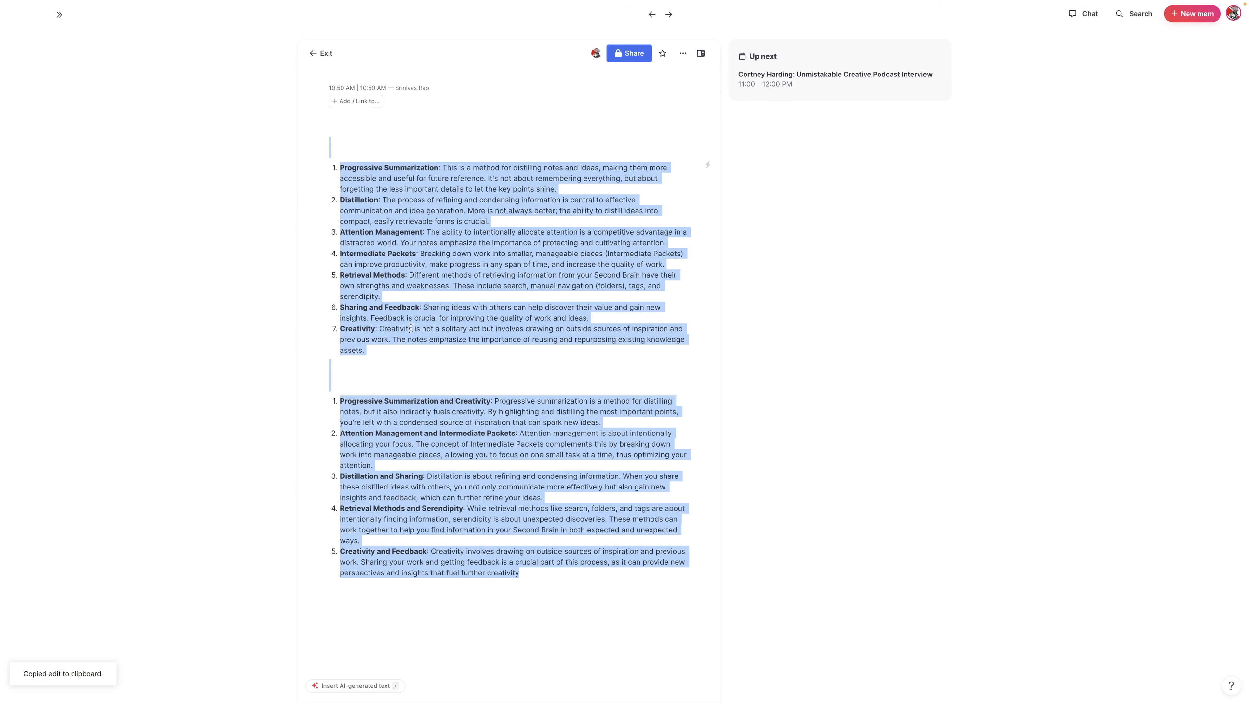
key("BackSpace")
key("ctrl+v")
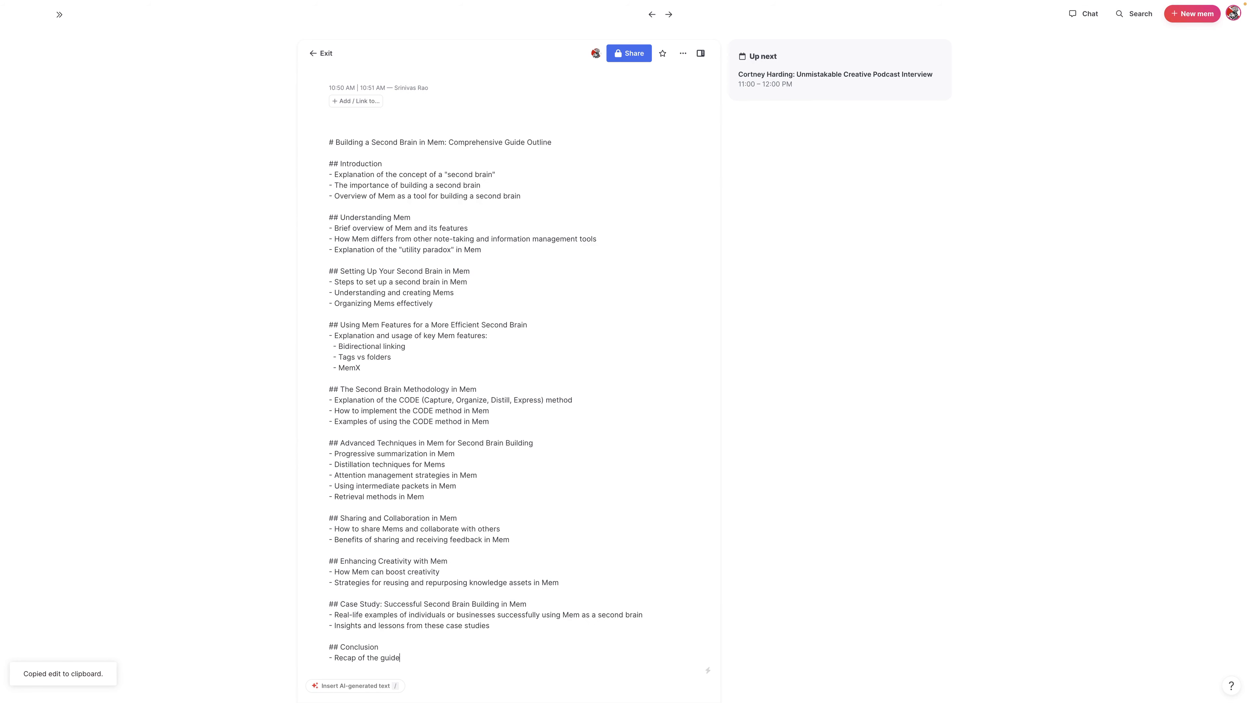
Step: Convert the outline's ## section titles into formatted headings, from Introduction through Advanced Techniques in Mem for Second Brain Building
left_click(341, 163)
key("BackSpace")
key("ctrl+z")
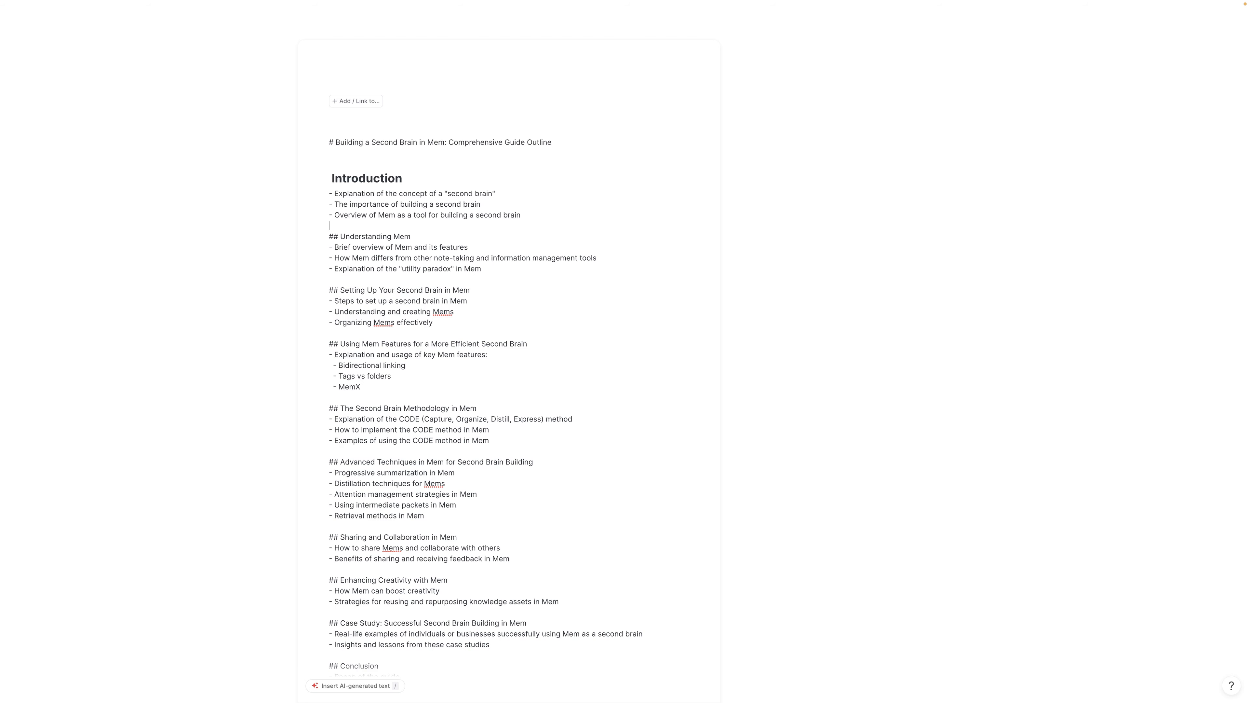
left_click(338, 236)
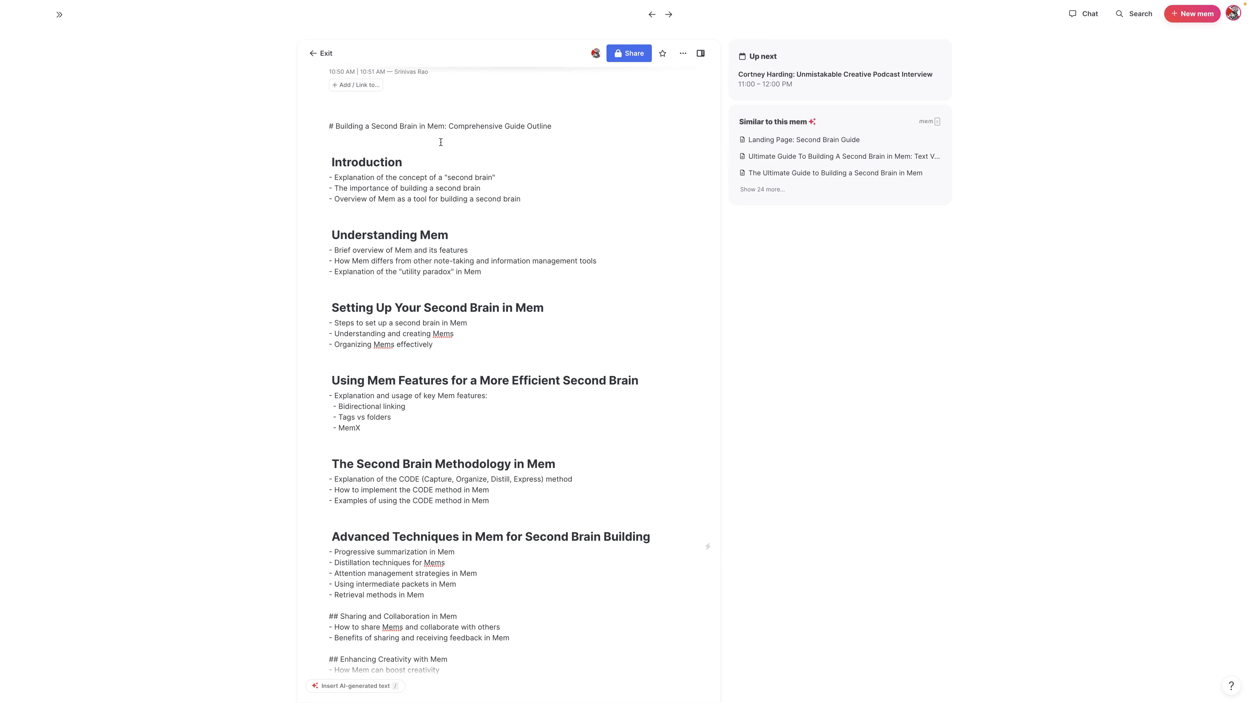
scroll(521, 266, "down", 4)
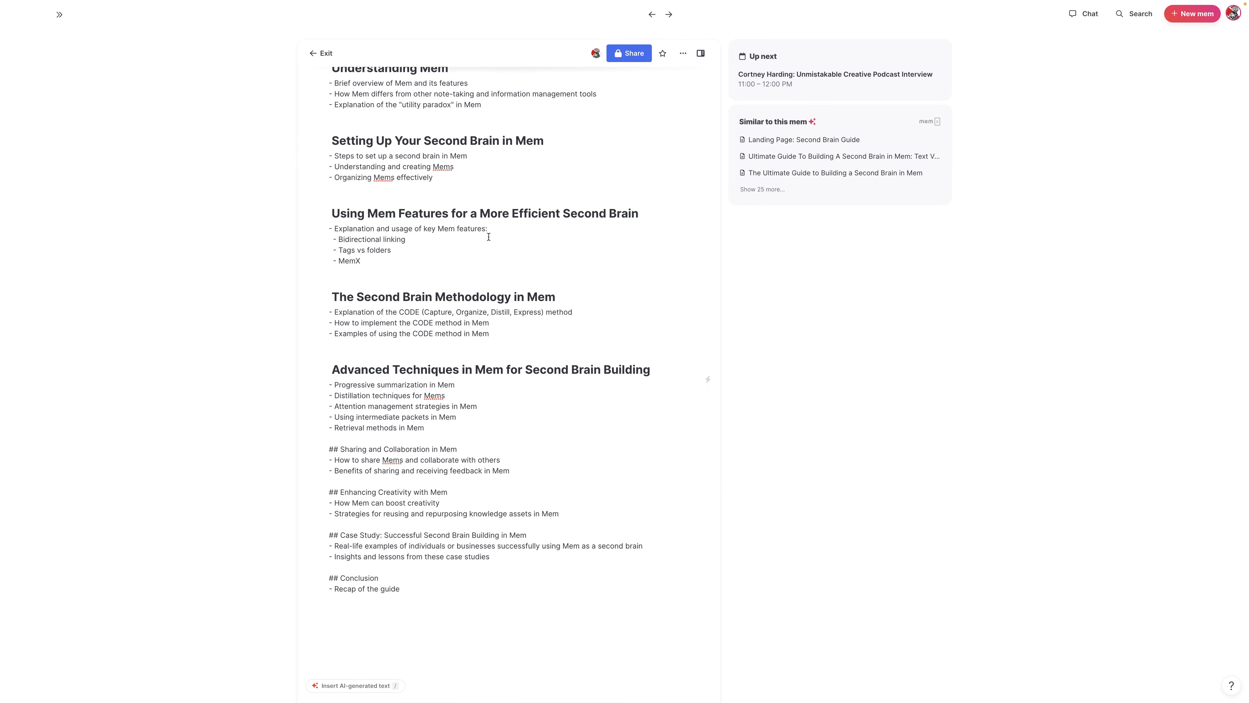
scroll(536, 271, "up", 4)
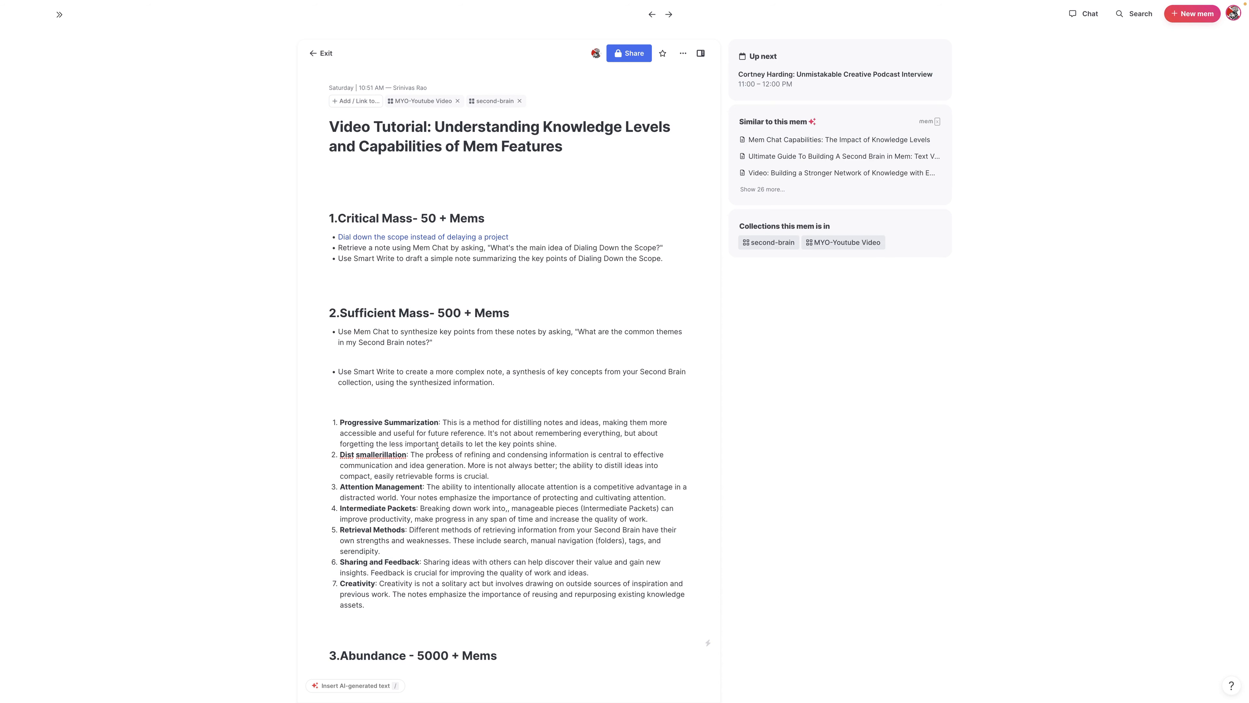
scroll(496, 376, "down", 3)
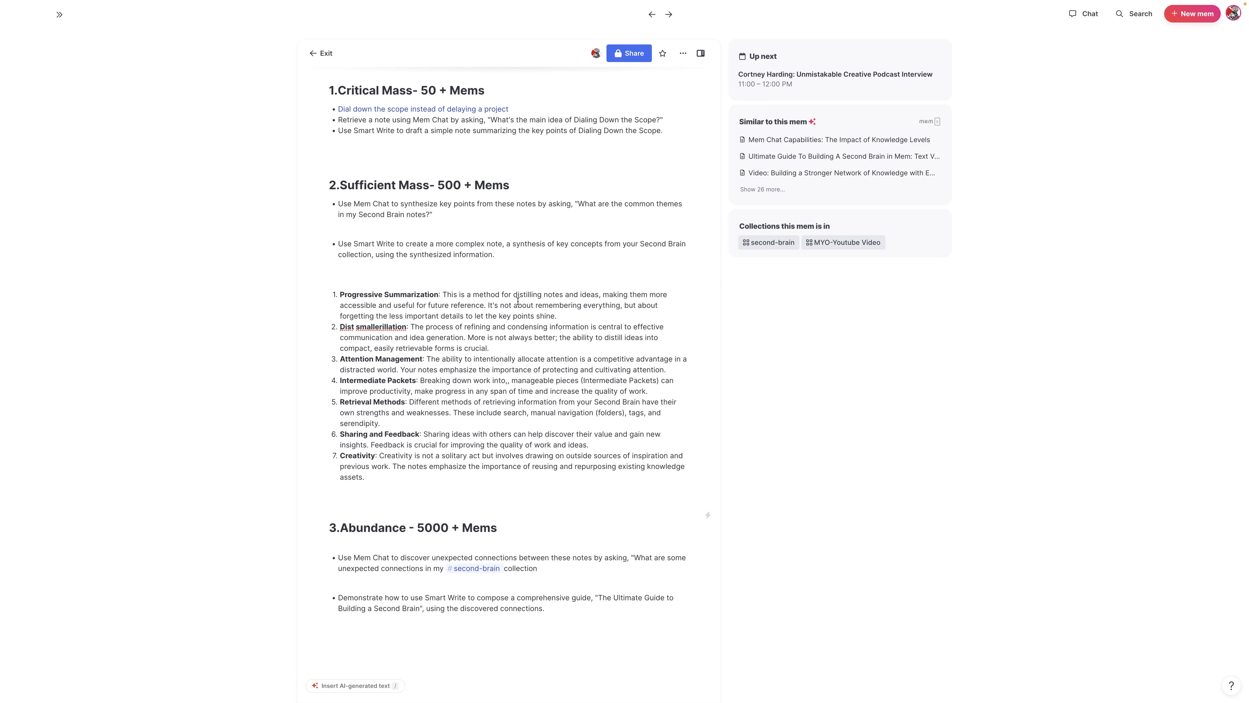
scroll(517, 300, "down", 1)
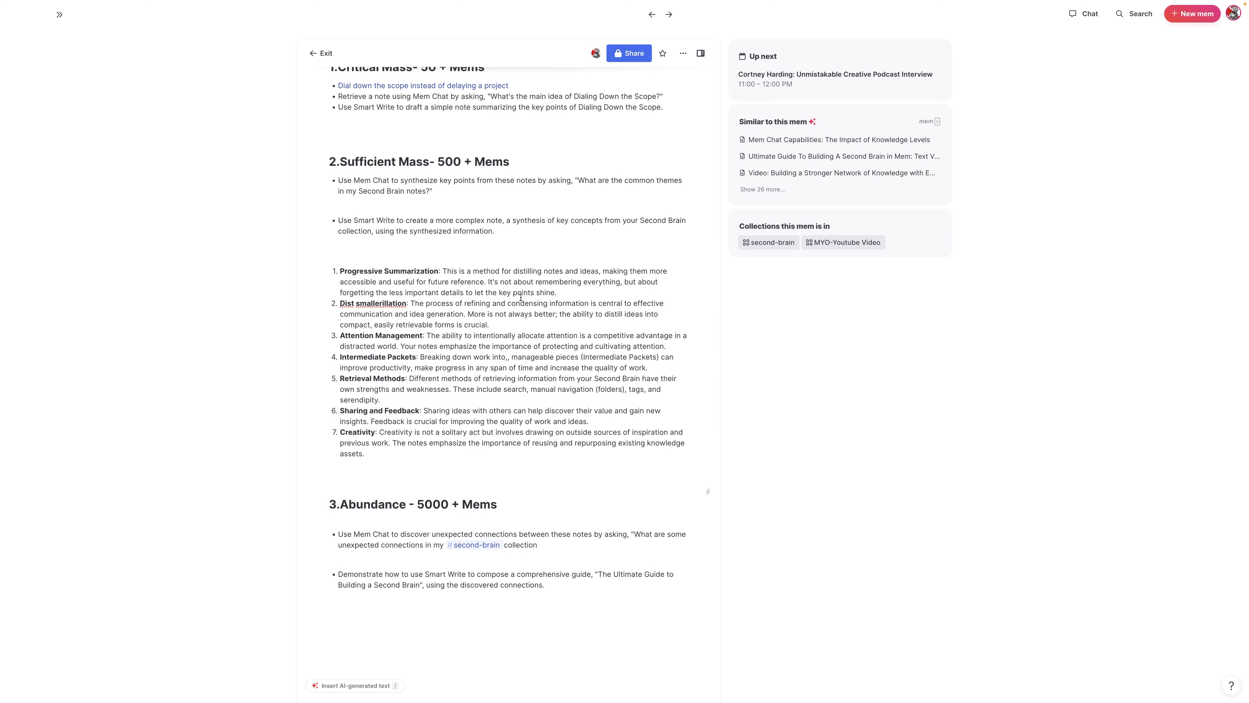